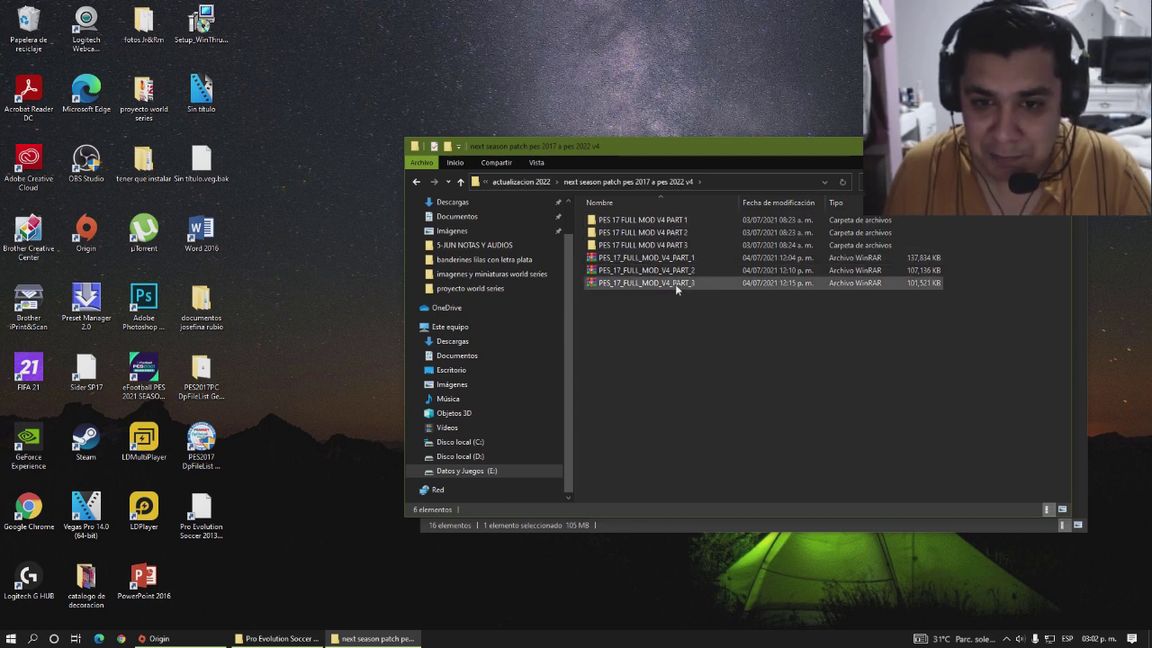
Try to extract the PES_17_FULL_MOD_V4_PART_1 archive into the current folder
right_click(669, 260)
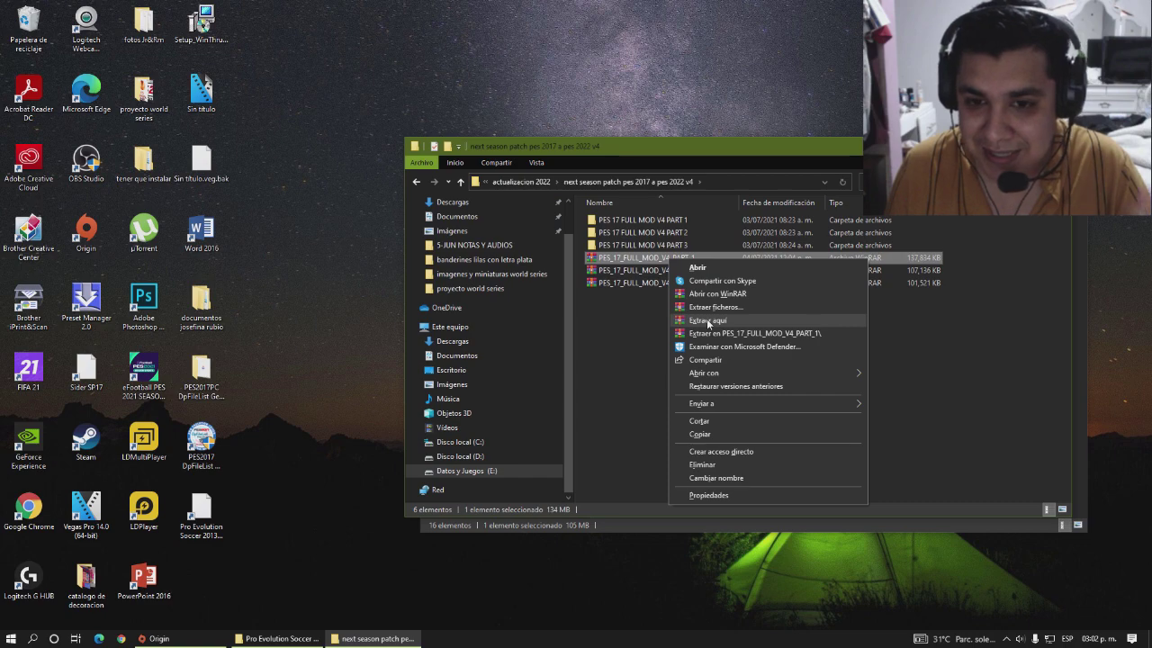
click(708, 322)
click(662, 222)
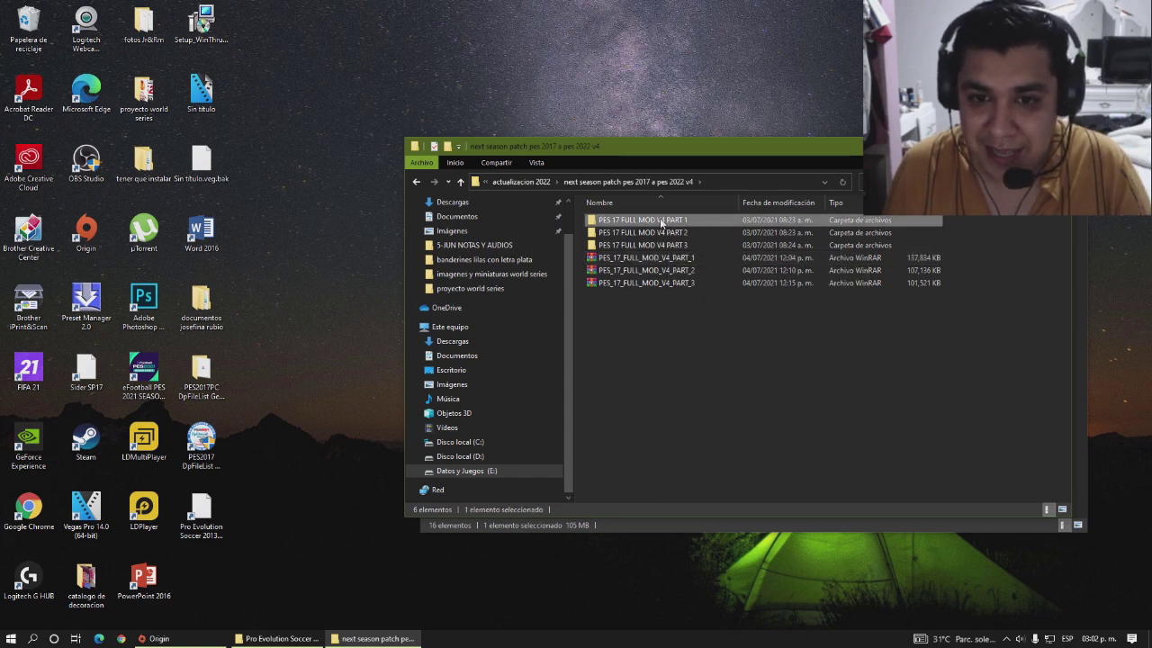
Look inside the PES_17_FULL_MOD_V4_PART_2 archive, close it, and check its extraction options
double_click(673, 271)
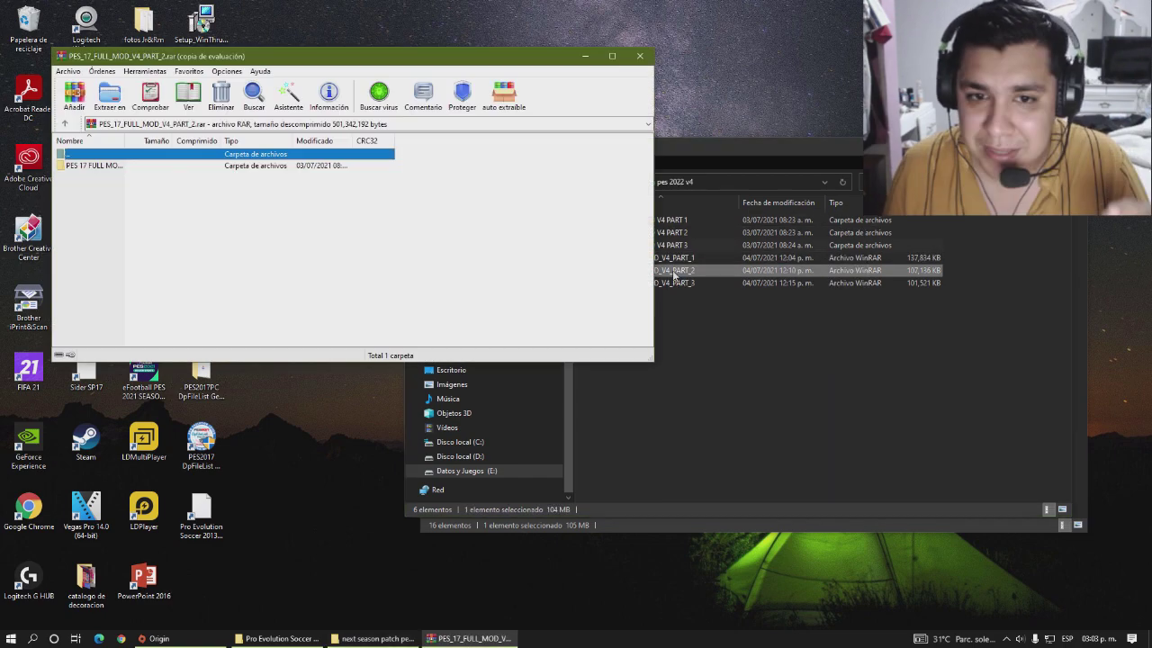
click(640, 56)
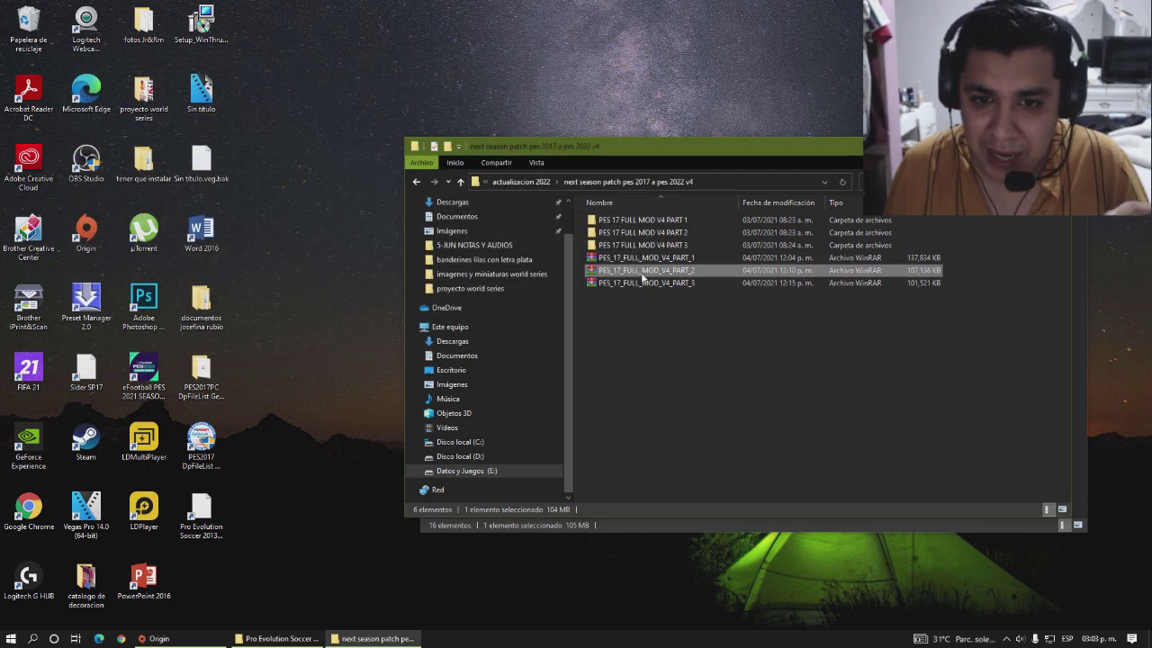
right_click(641, 278)
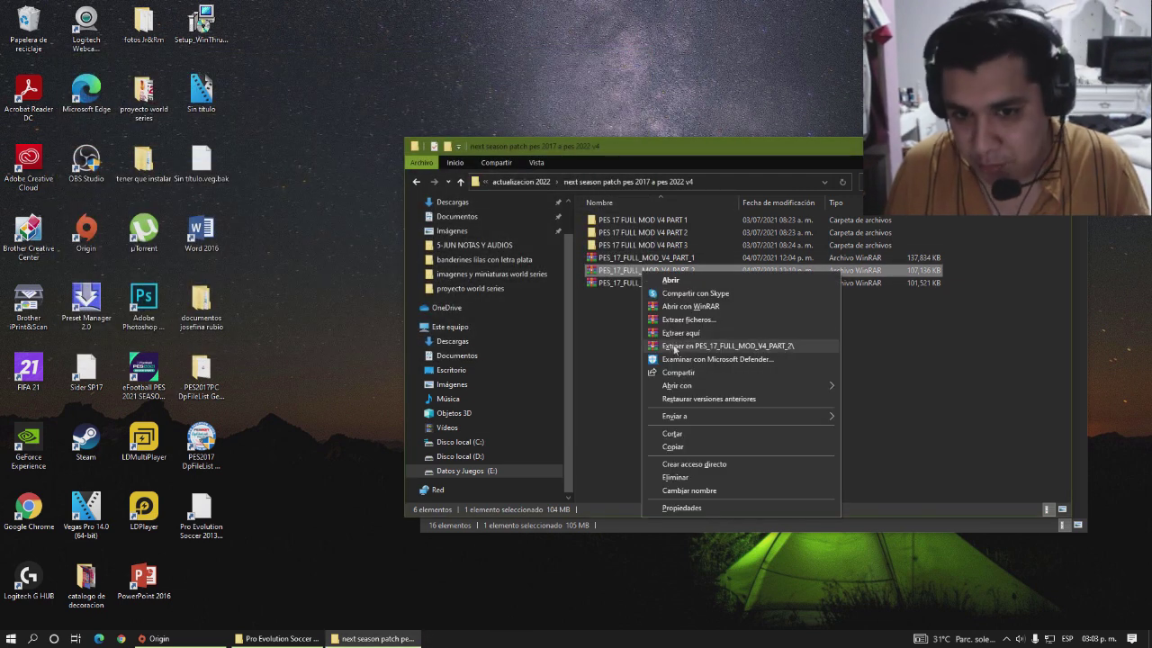
click(608, 337)
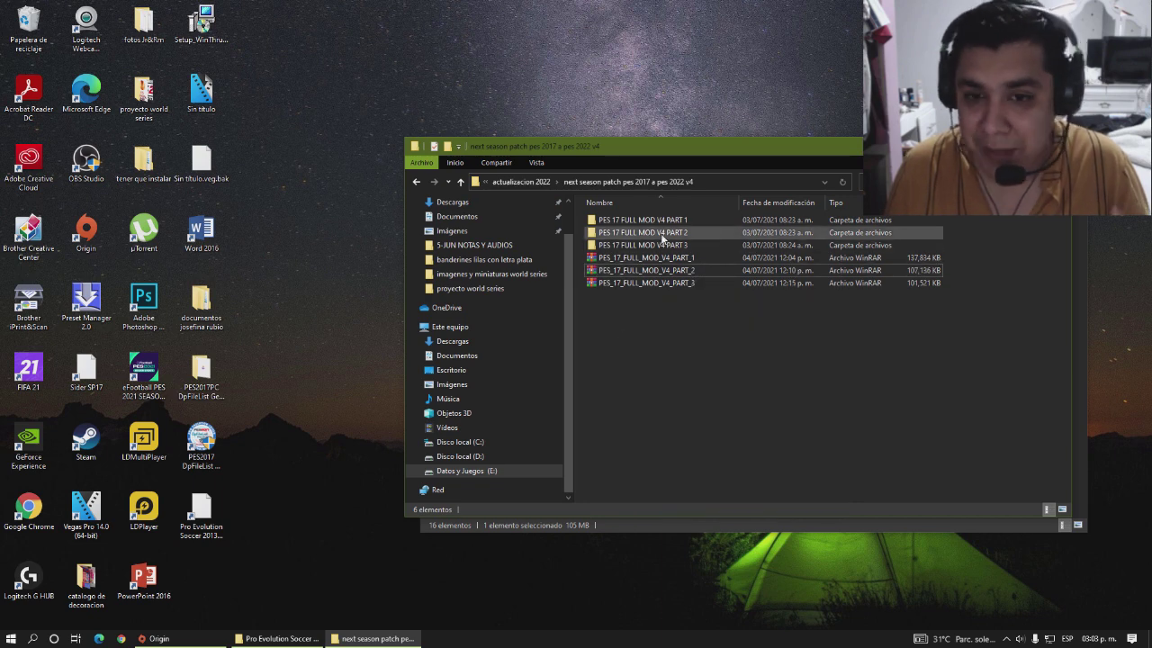
Check the extraction options for the PES_17_FULL_MOD_V4_PART_3 archive
click(665, 284)
right_click(665, 284)
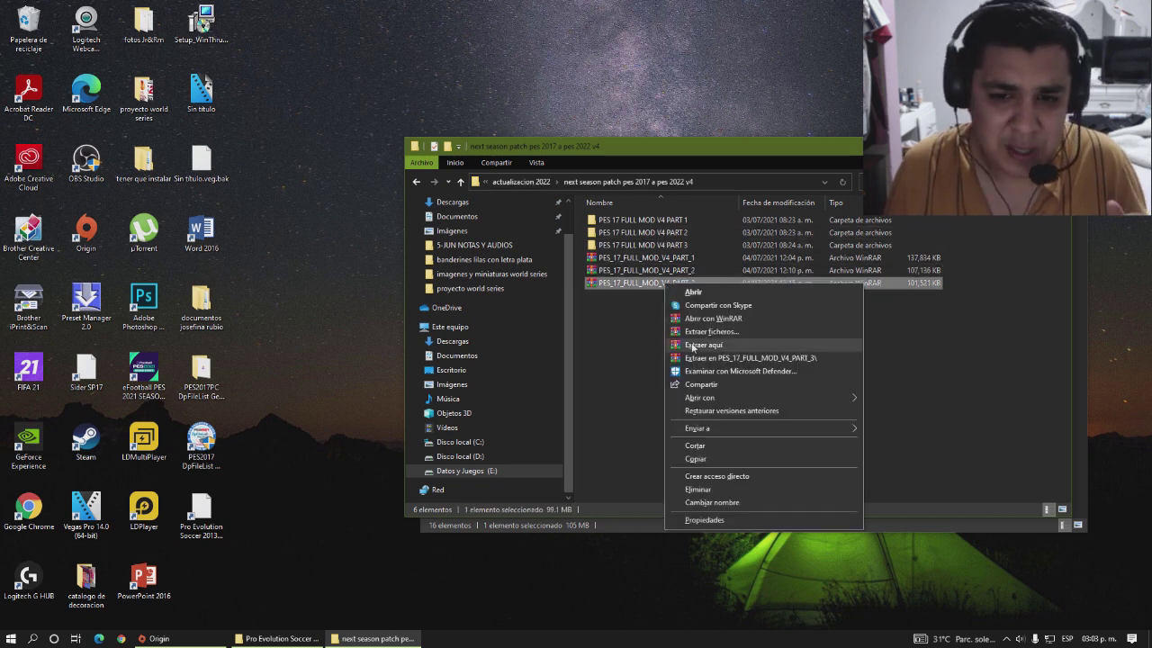
click(637, 350)
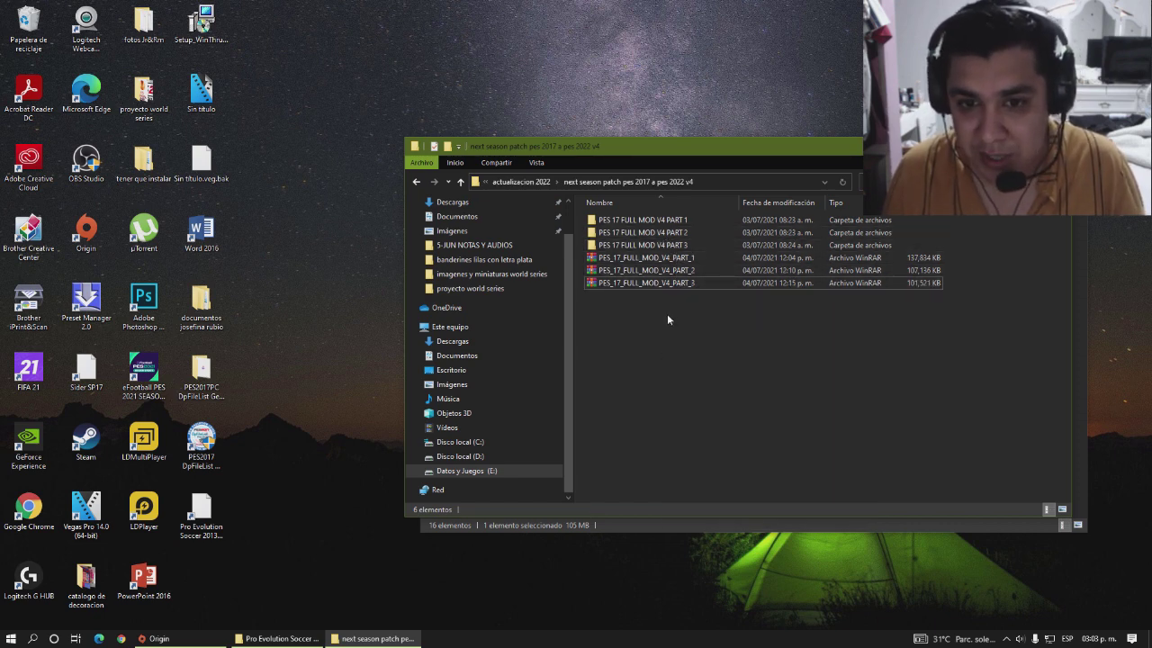
Open the PES 17 FULL MOD V4 PART 1 folder and try to copy its three CPK files
double_click(663, 221)
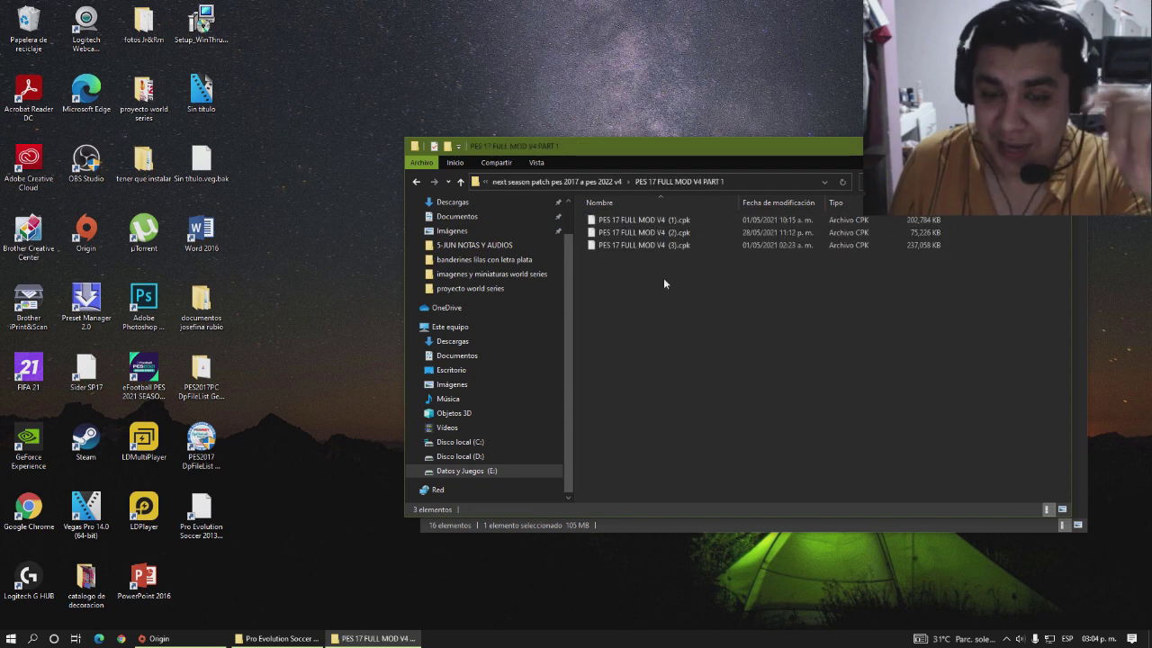
drag(678, 272, 655, 218)
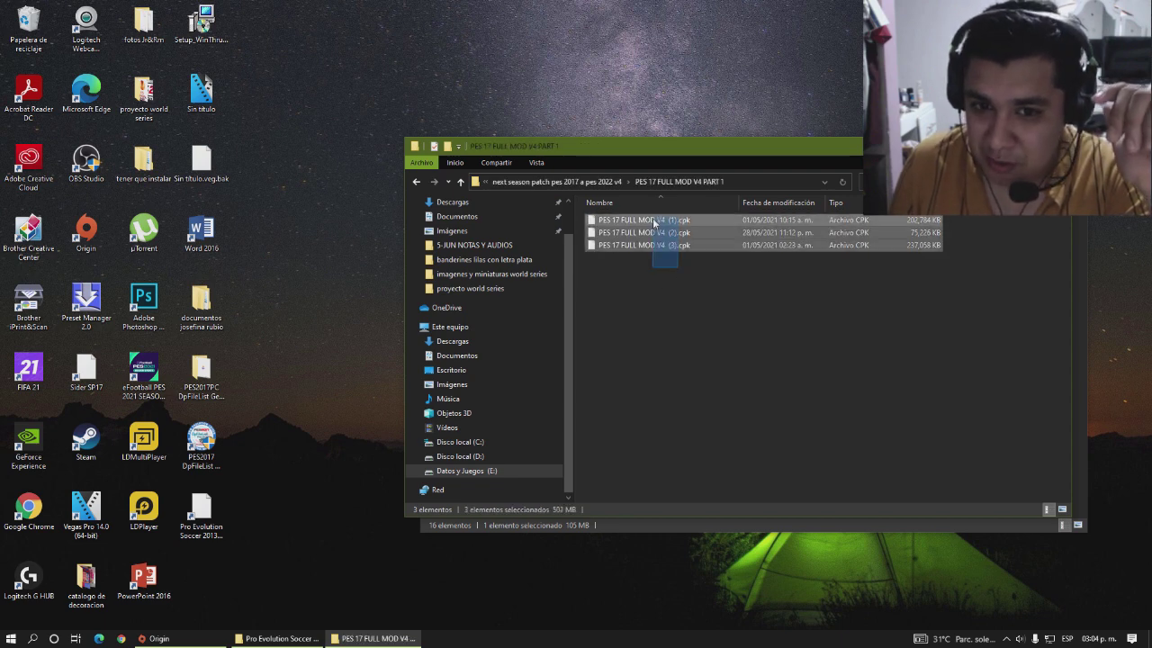
right_click(654, 218)
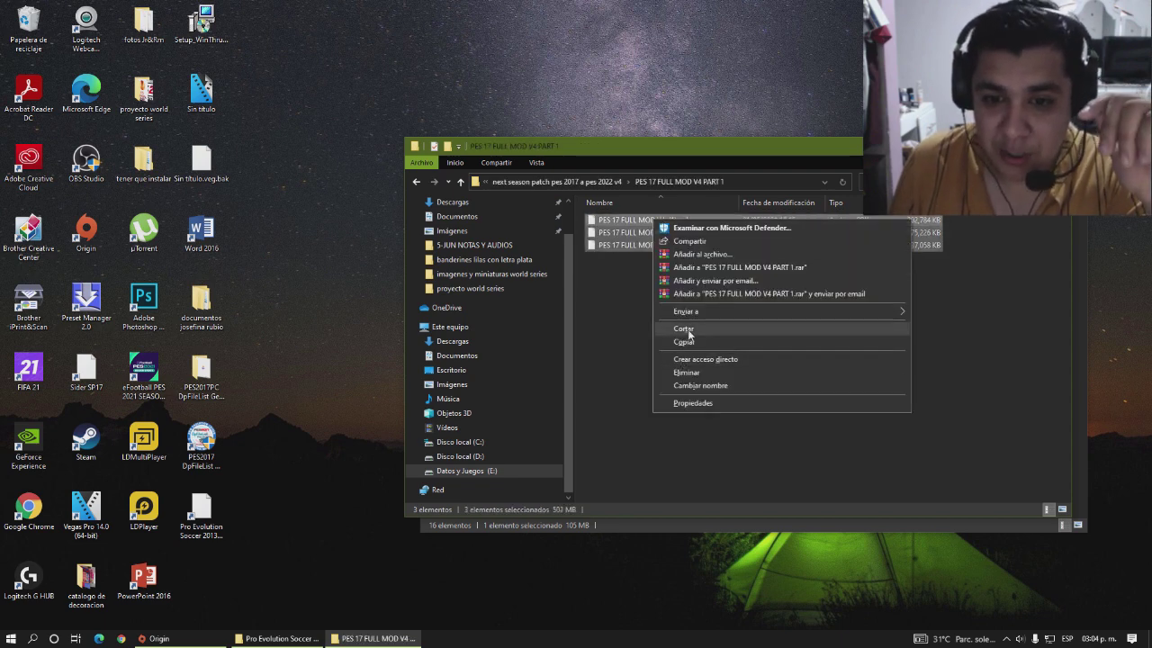
click(611, 339)
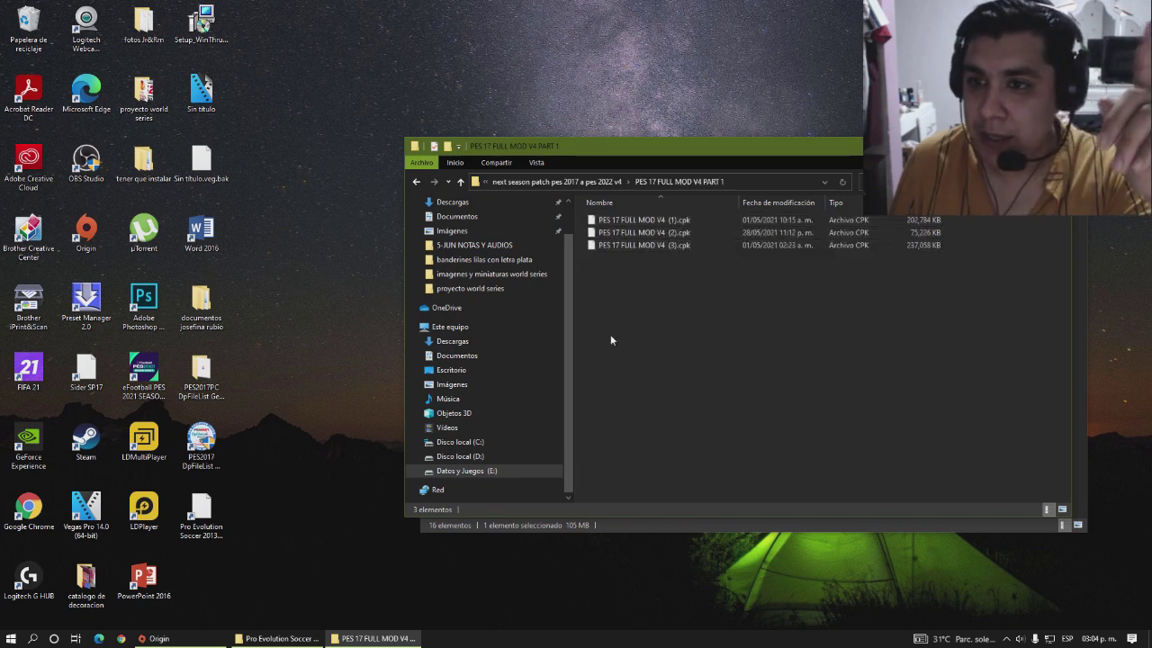
Open the download folder inside Pro Evolution Soccer 2017 and try to paste the PART 1 CPK files there
click(644, 525)
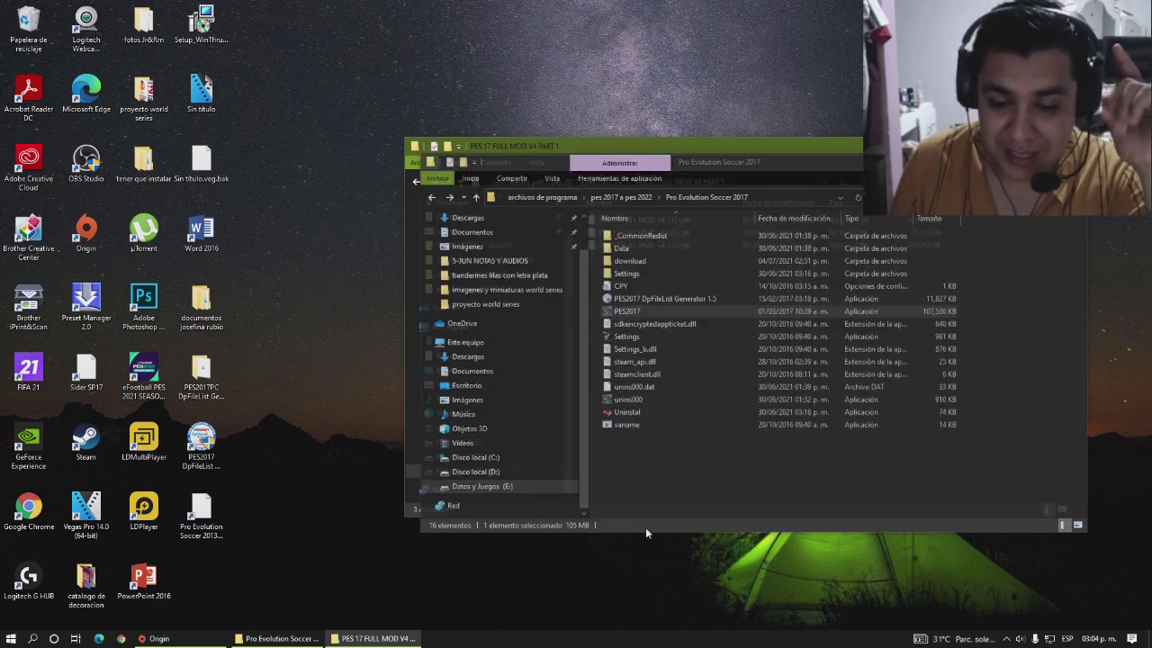
double_click(649, 262)
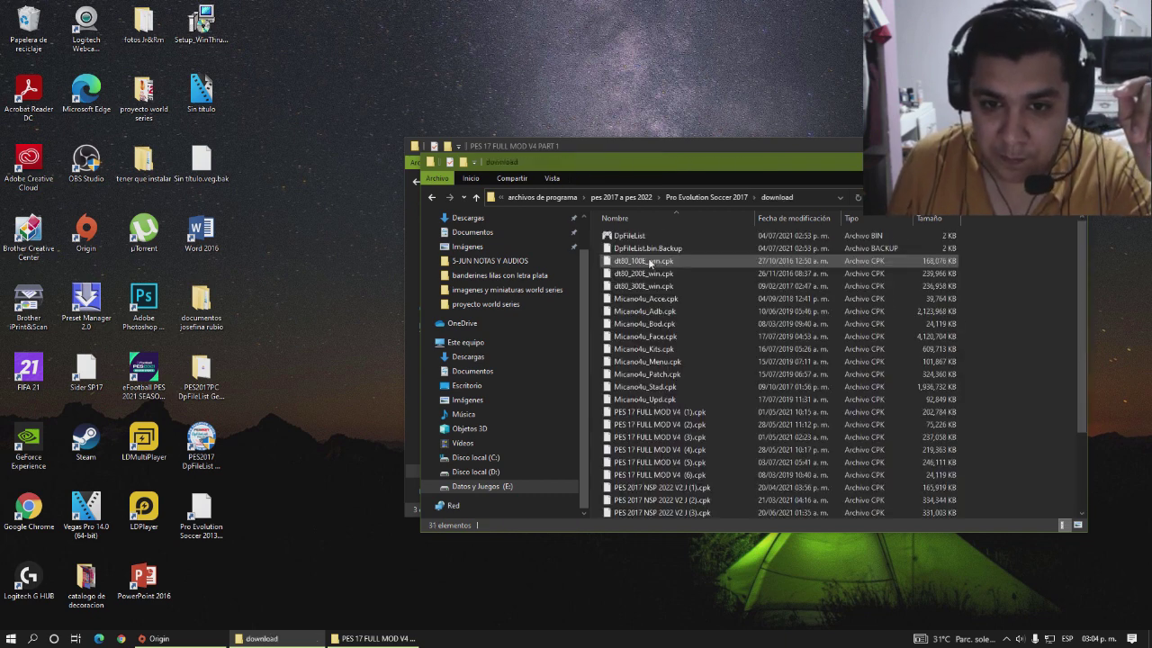
scroll(991, 369, down, 3)
right_click(998, 453)
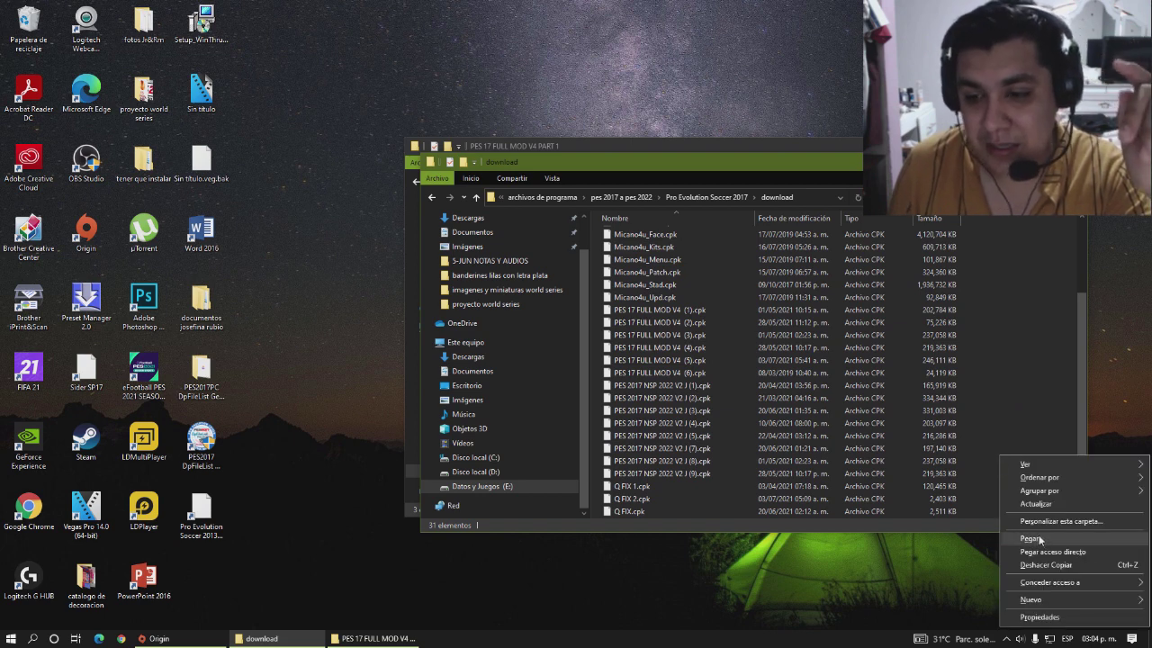
click(1052, 404)
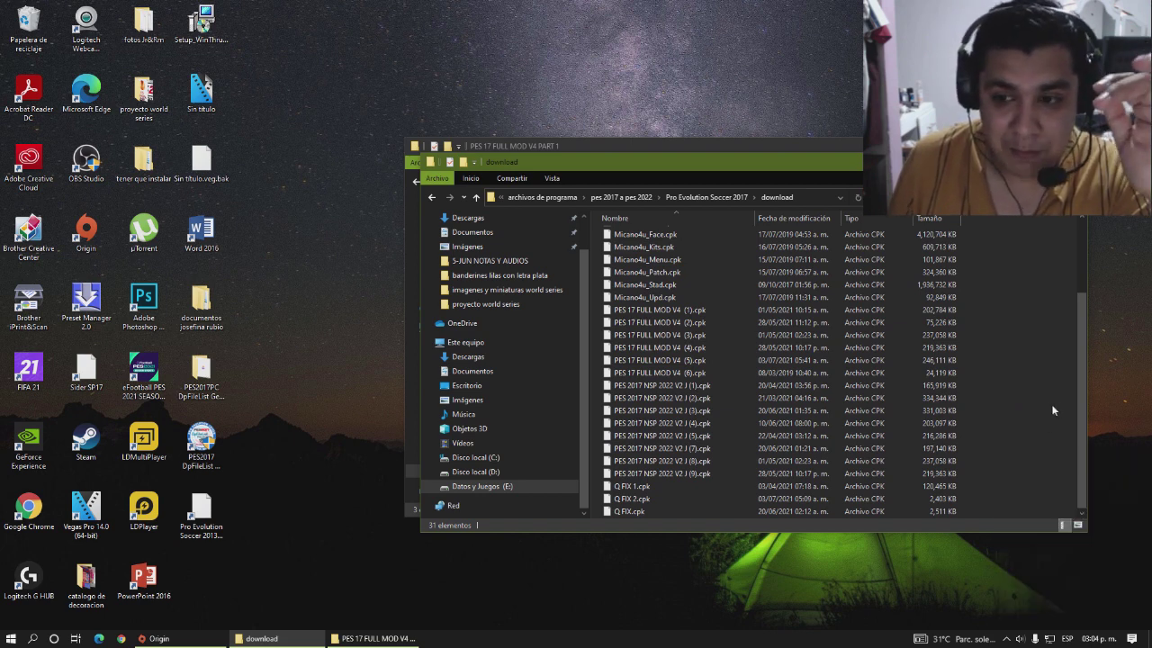
Open the PES 17 FULL MOD V4 PART 2 folder and try to copy its three CPK files
click(645, 144)
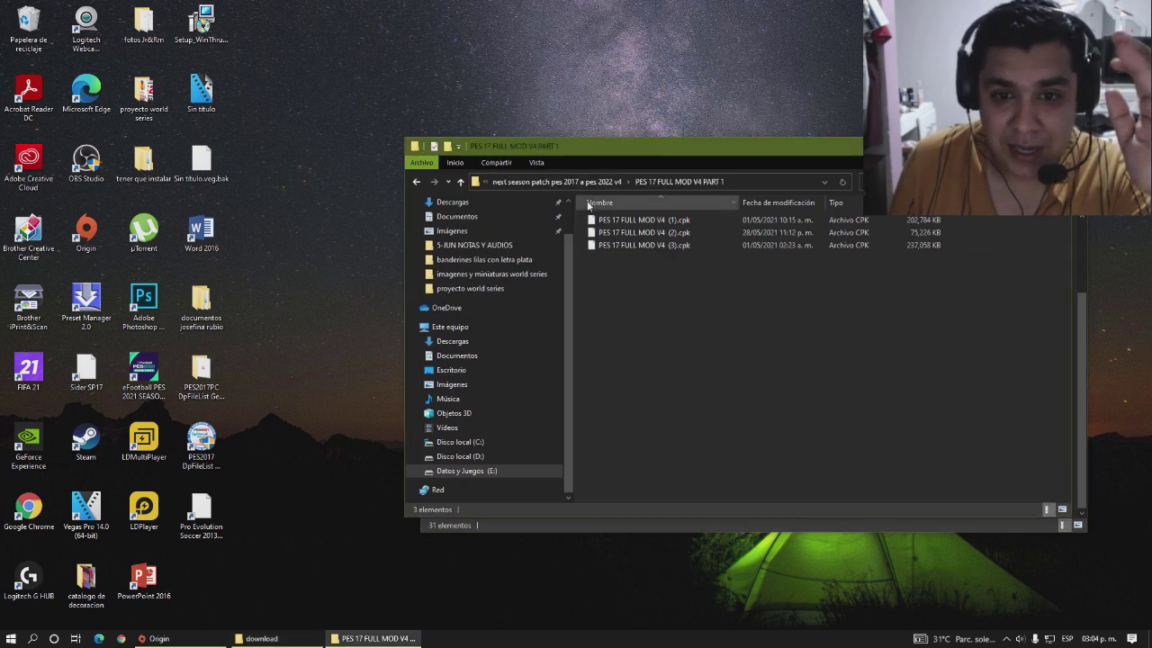
click(416, 181)
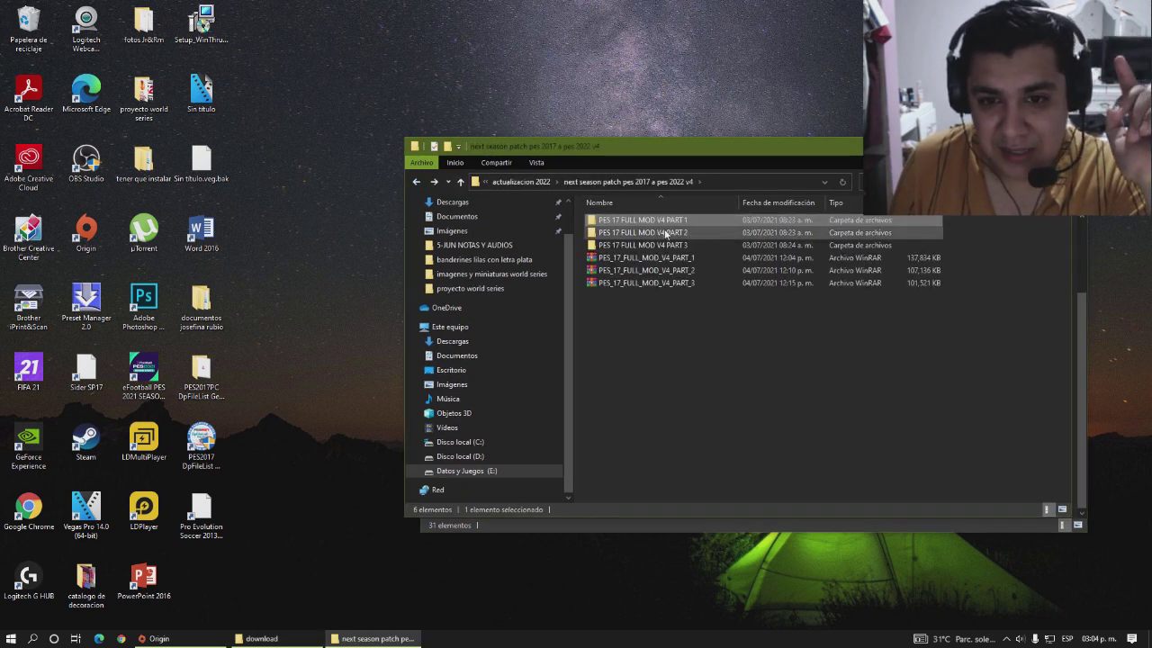
click(677, 233)
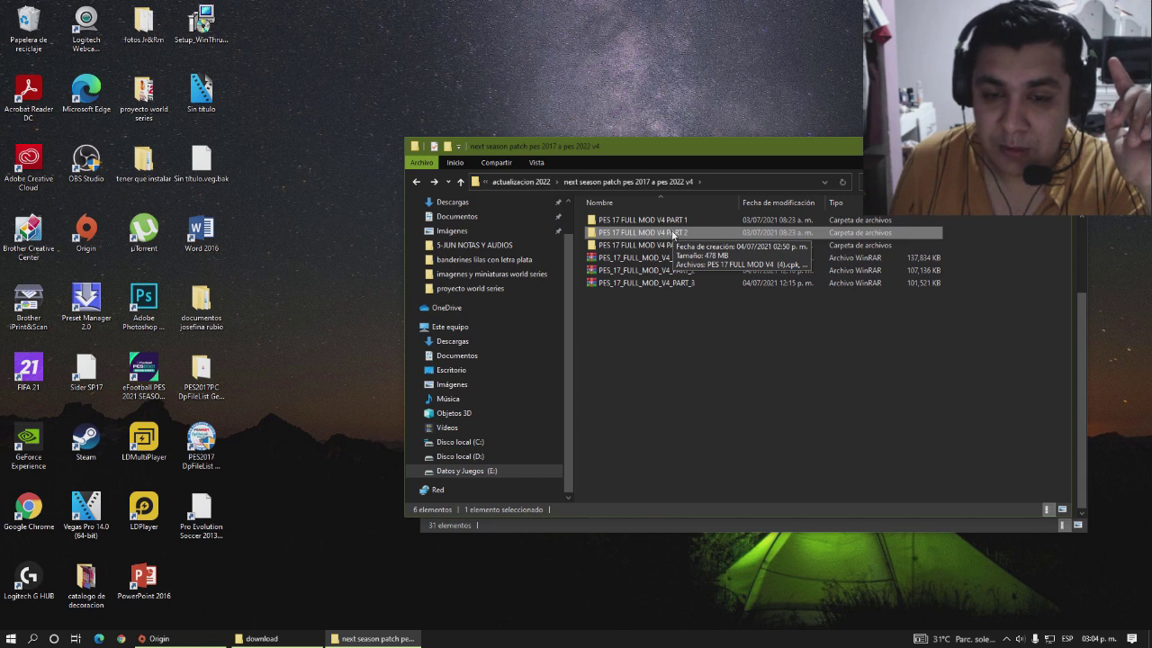
double_click(673, 233)
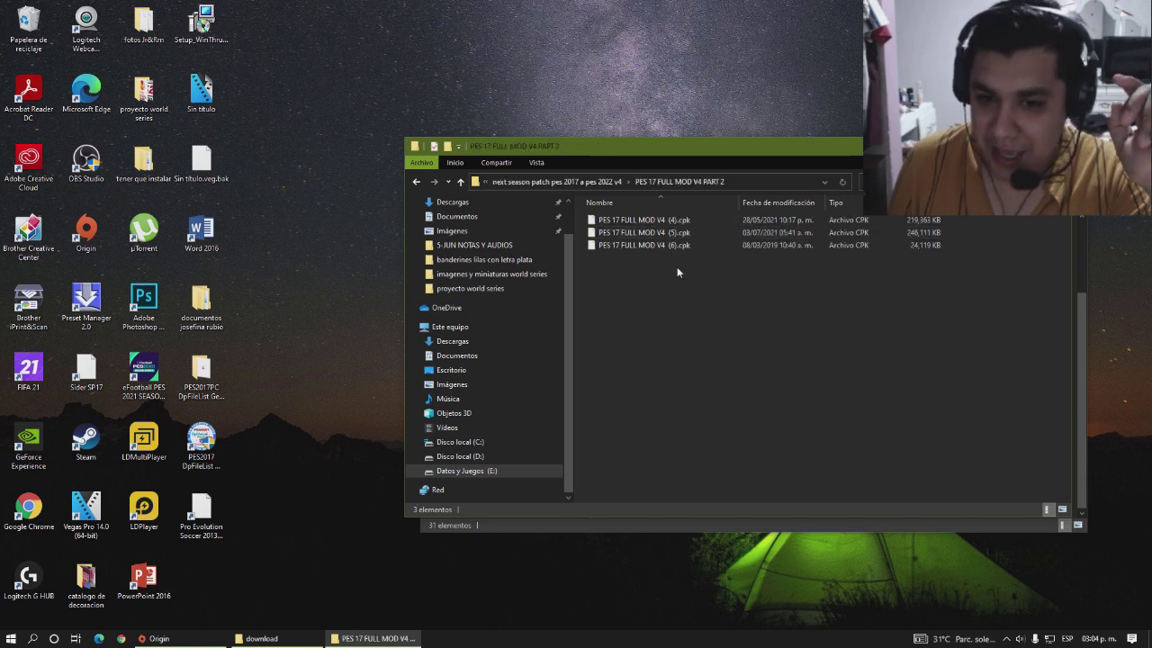
drag(676, 267, 660, 220)
right_click(661, 221)
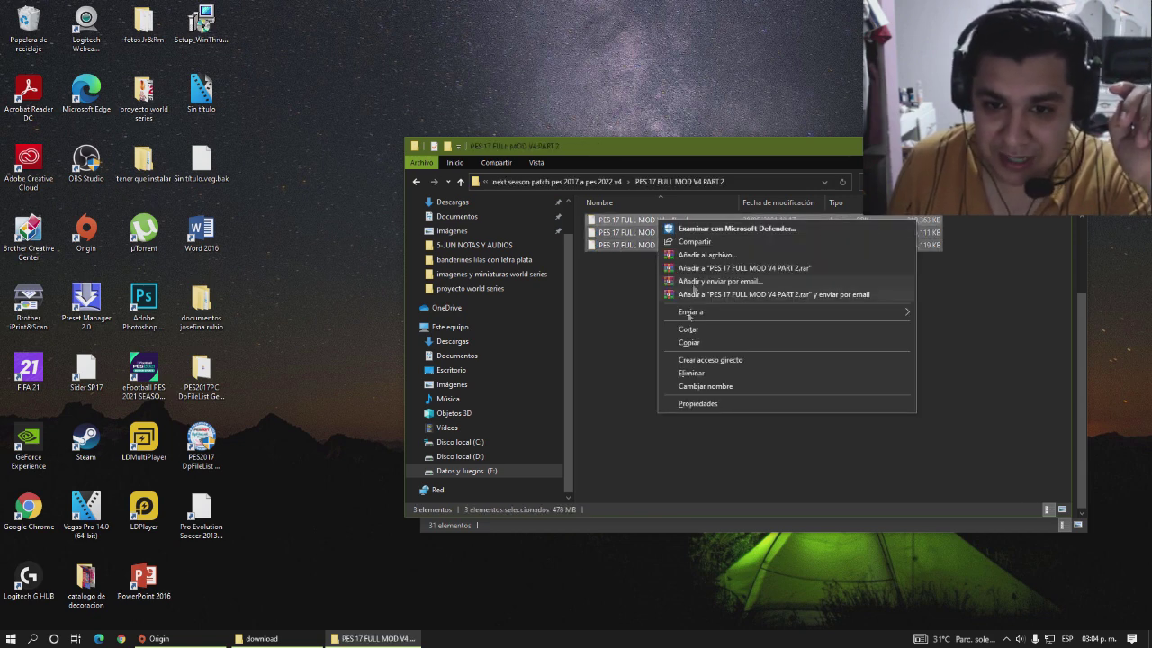
click(696, 454)
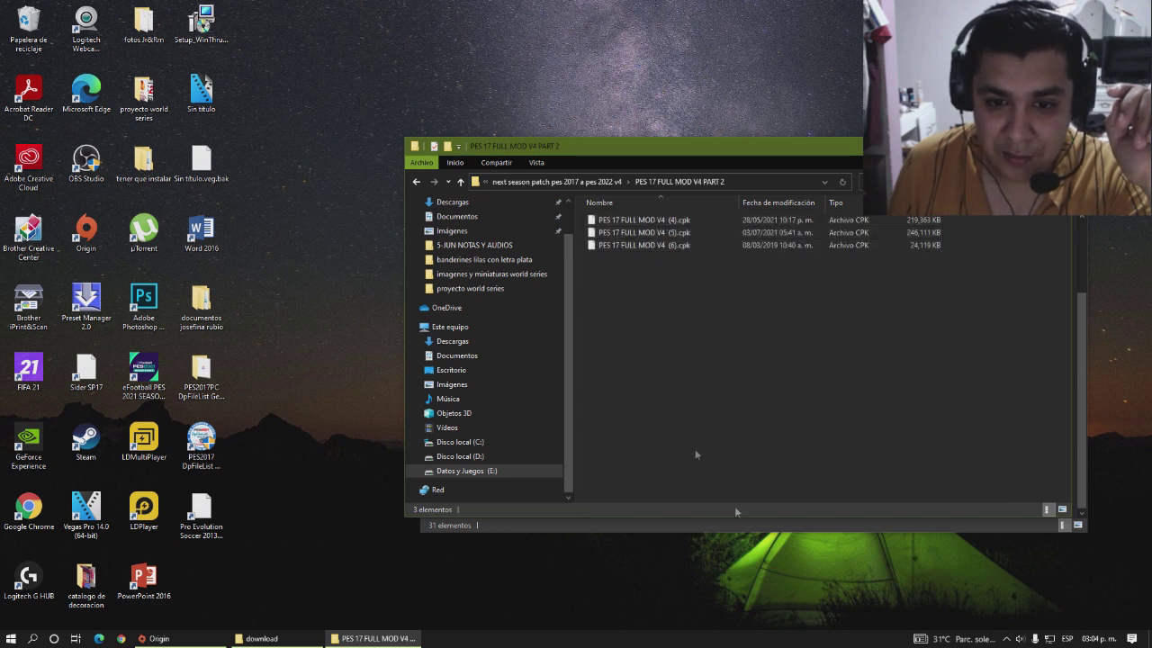
Switch to the game's download folder and try to paste the PART 2 CPK files there
click(747, 522)
right_click(1018, 488)
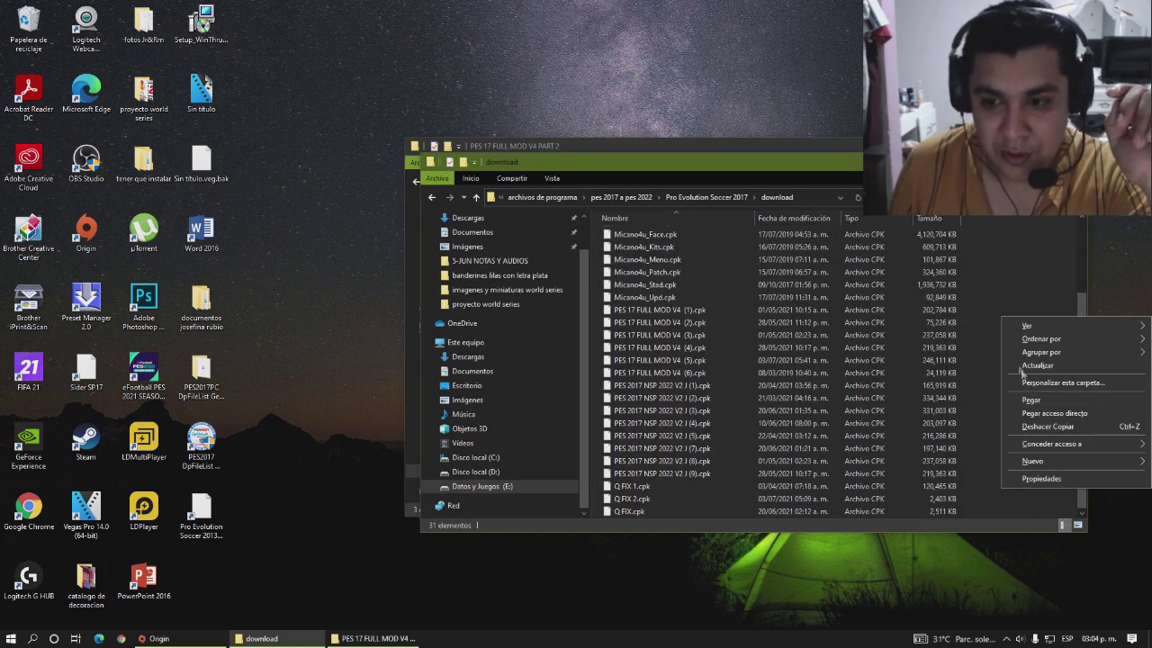
click(991, 355)
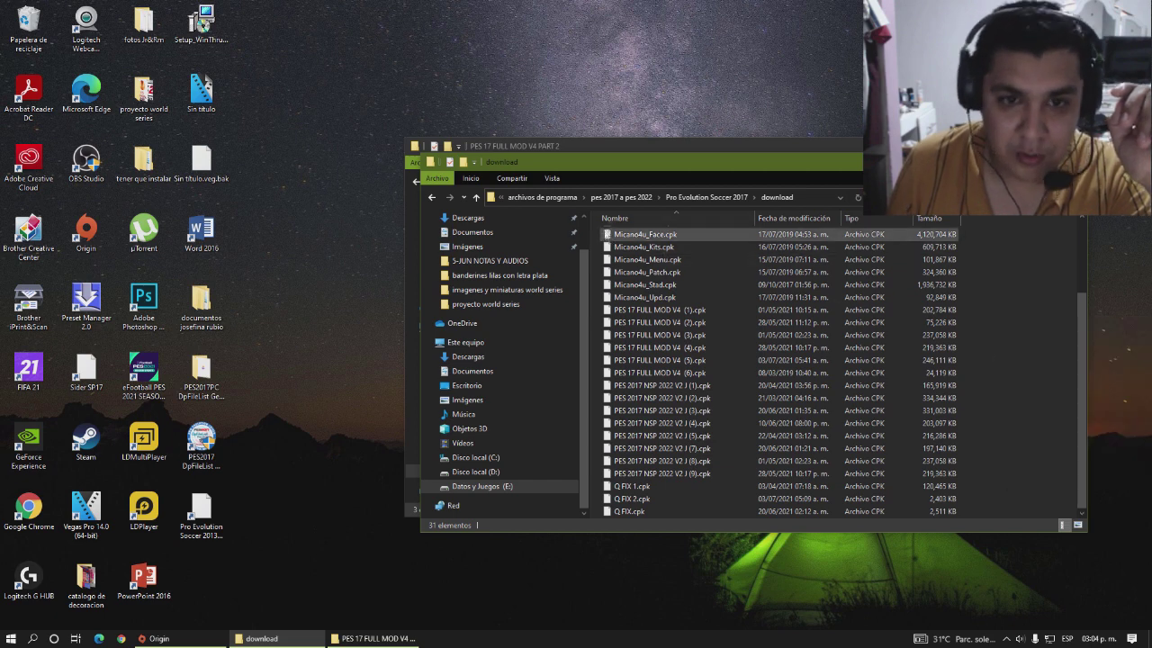
Open the PES 17 FULL MOD V4 PART 3 folder and try to copy Q FIX 1.cpk and Q FIX 2.cpk
click(581, 145)
click(417, 182)
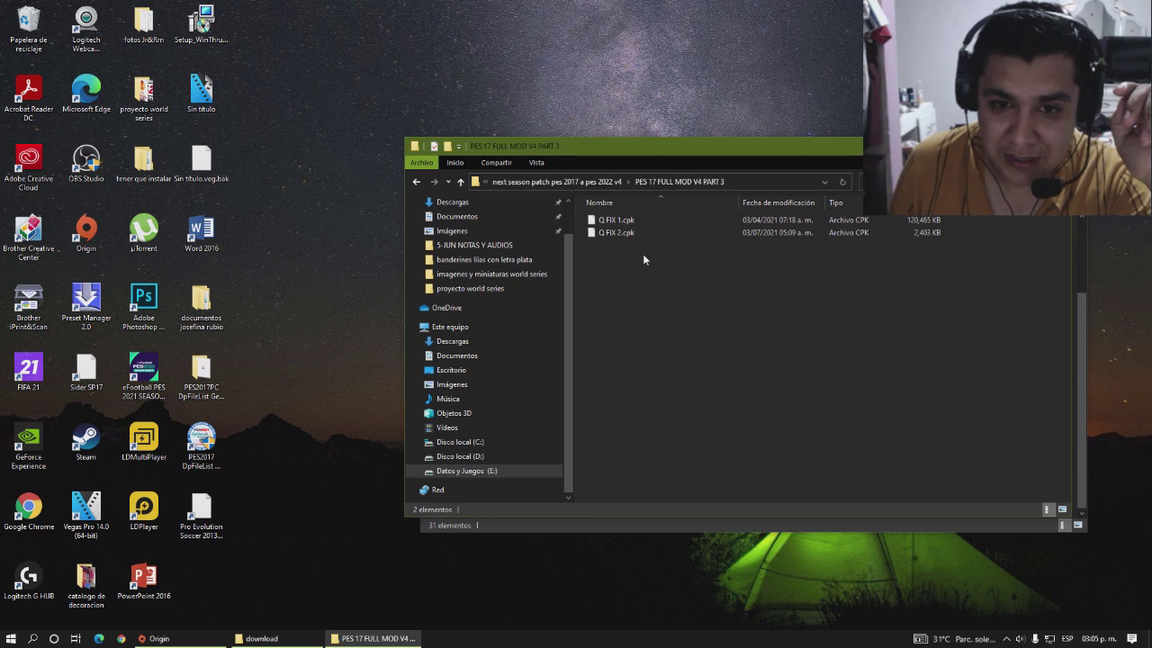
key(ctrl+a)
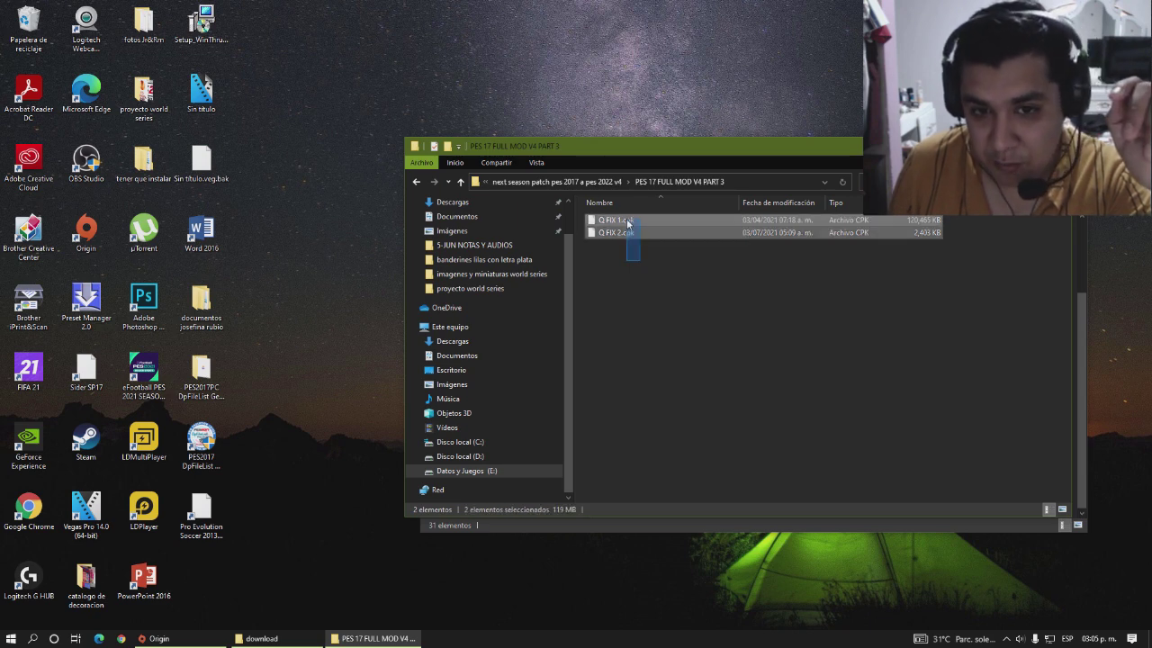
right_click(629, 220)
click(666, 329)
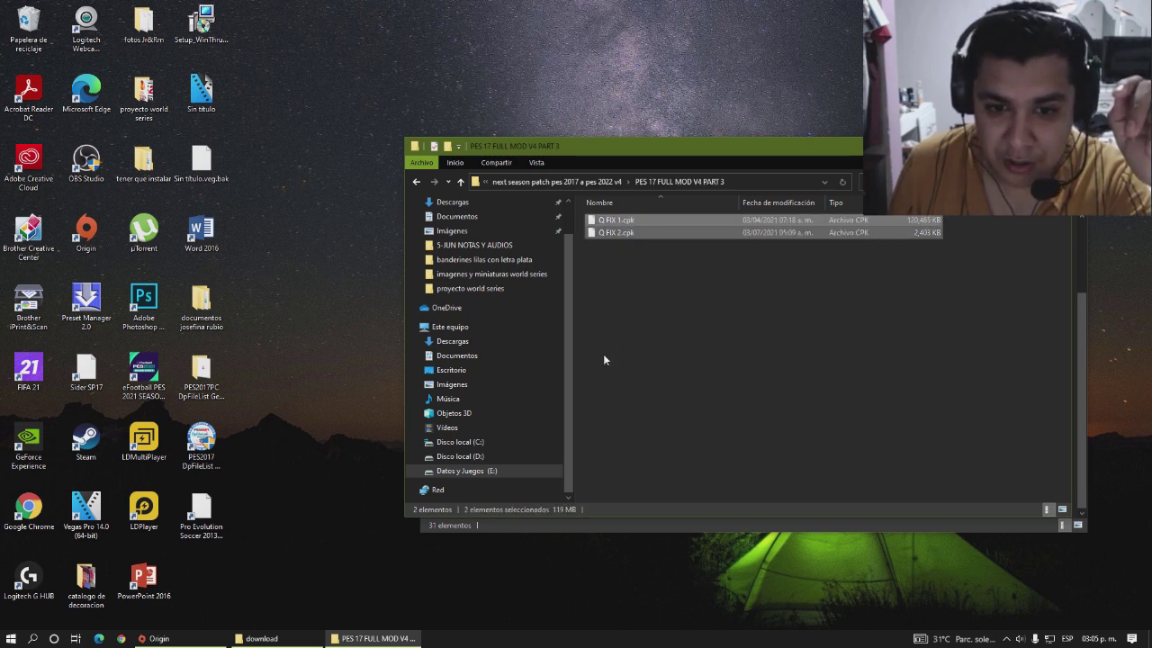
Switch to the game's download folder and try to paste the two Q FIX files there
click(856, 526)
right_click(1012, 414)
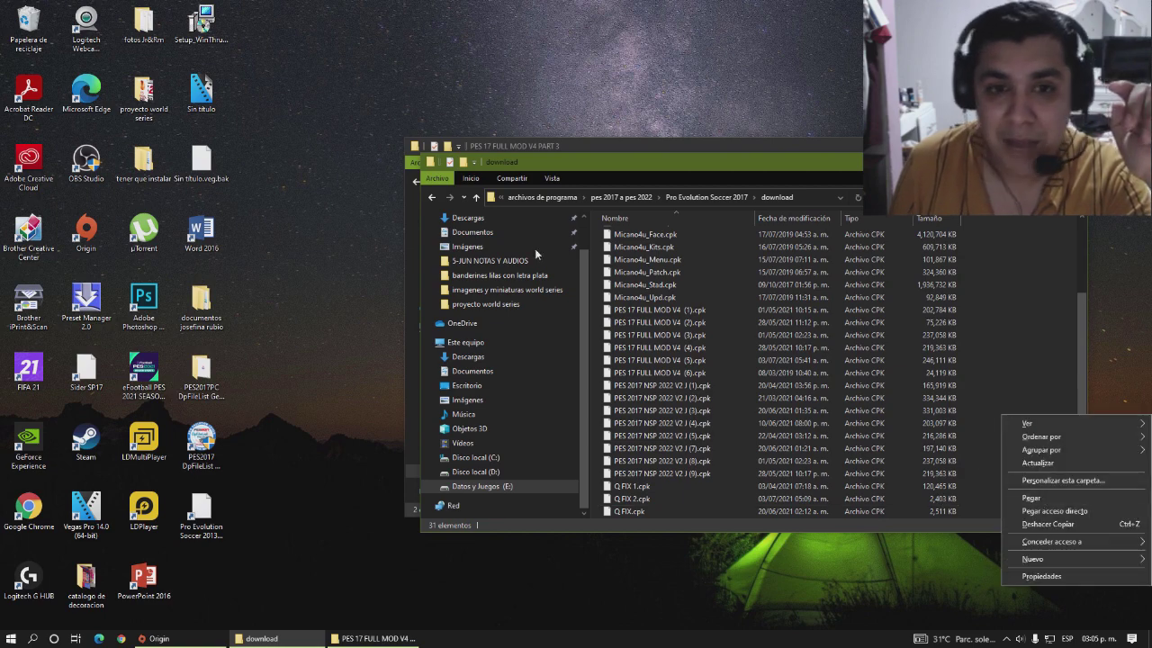
click(551, 144)
Close the PES 17 FULL MOD V4 PART 3 window and reposition the download folder window
drag(551, 144, 255, 152)
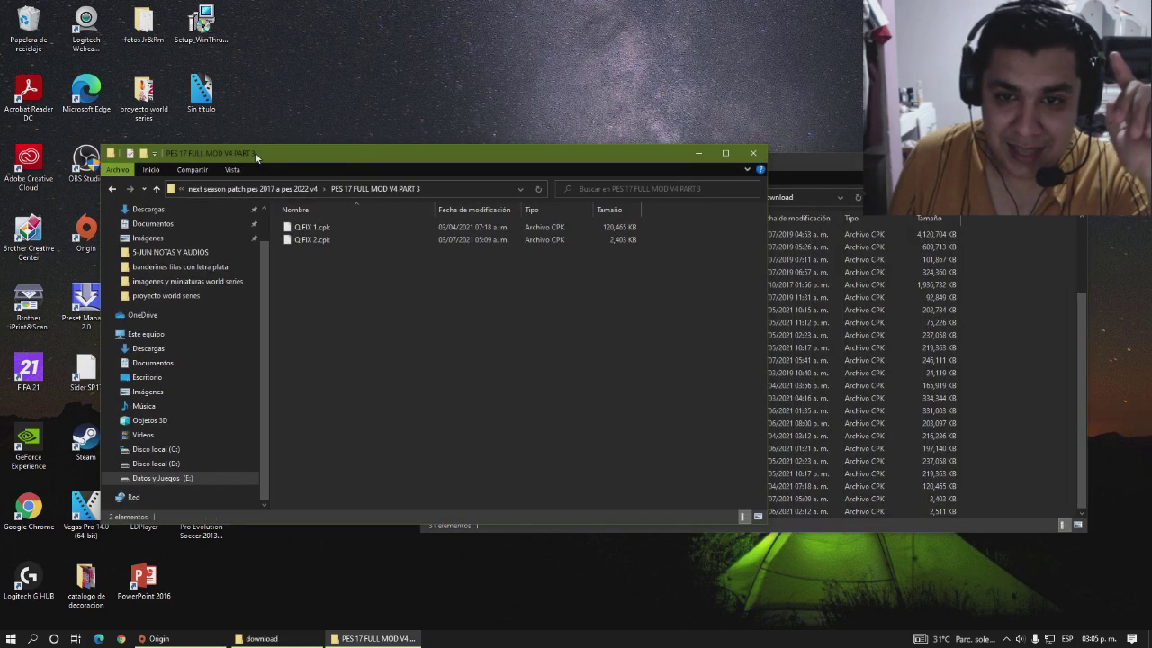
click(754, 154)
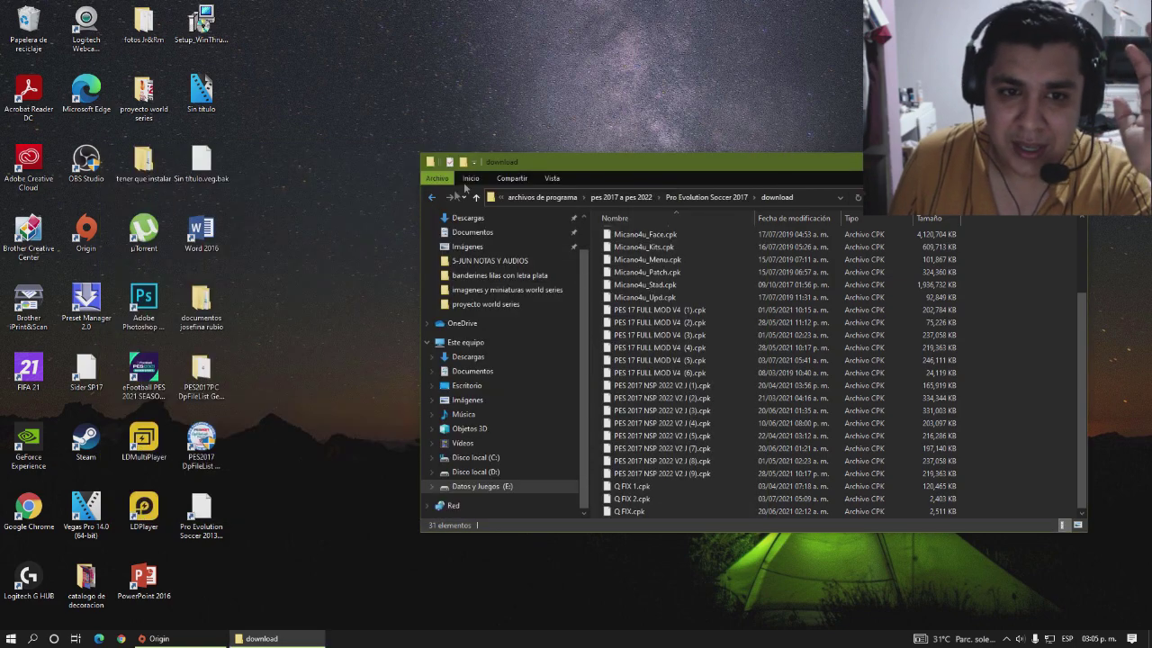
drag(528, 158, 434, 136)
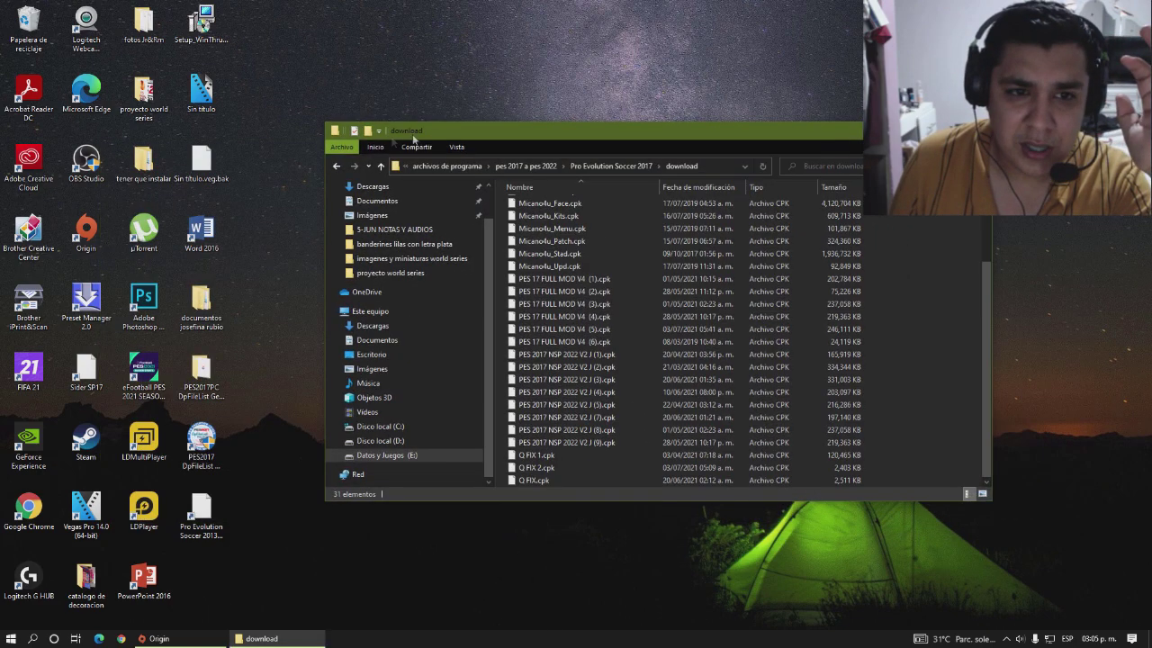
Go back to the Pro Evolution Soccer 2017 folder and run PES2017 DpFileList Generator 1.5 as administrator, allowing it to make changes
click(337, 166)
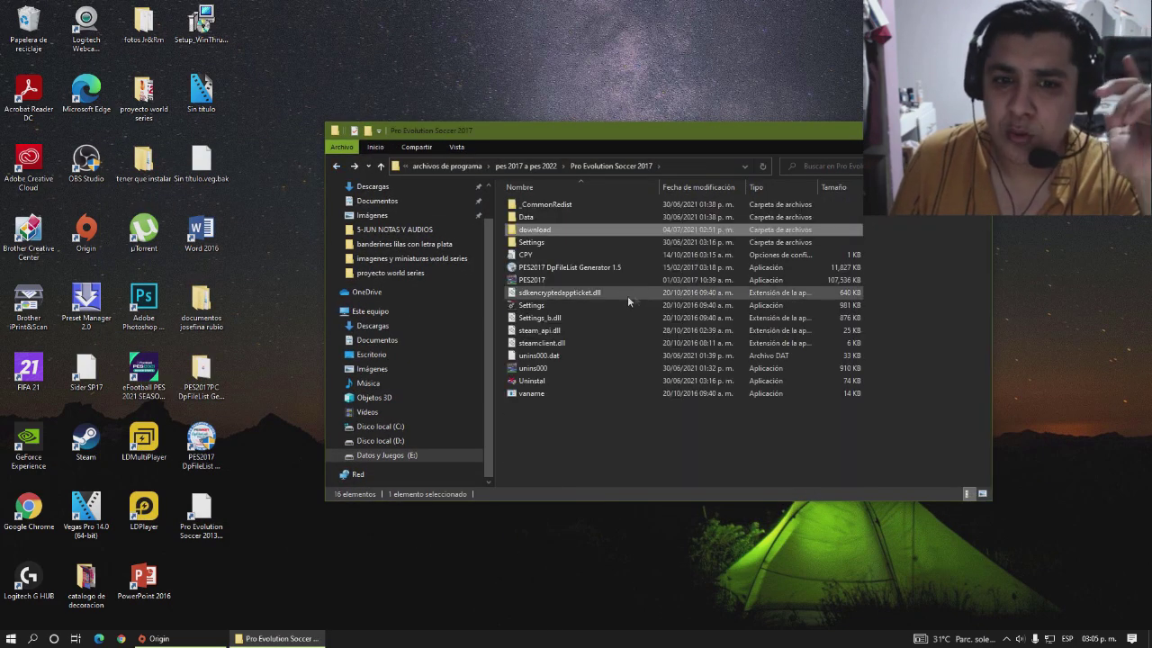
click(587, 269)
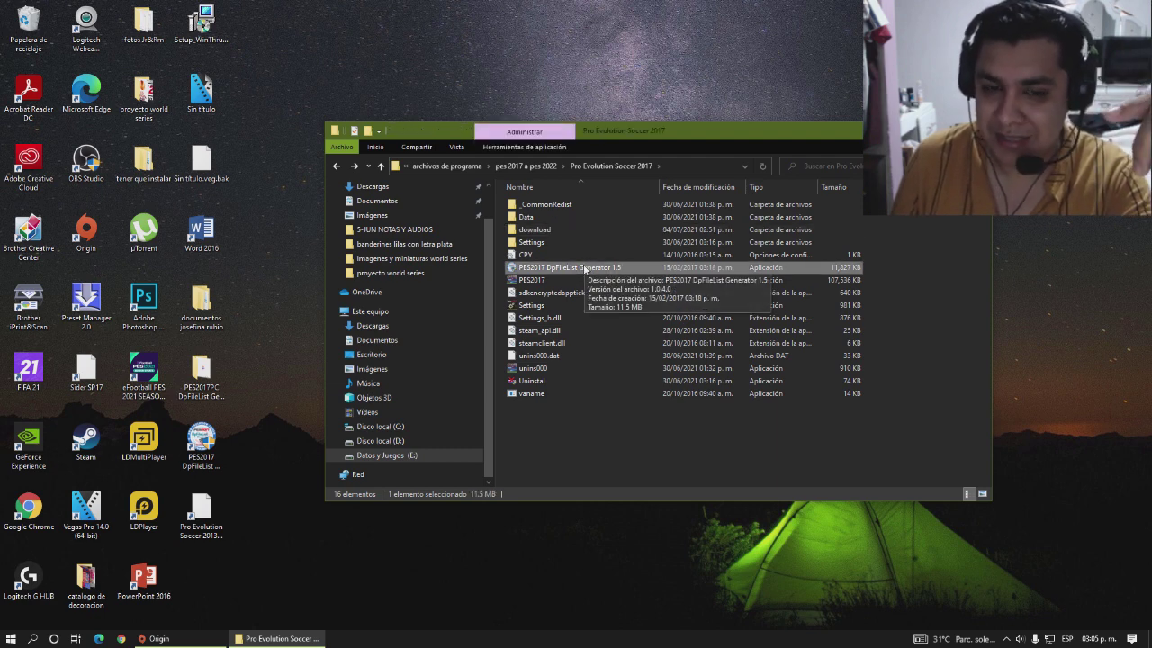
right_click(585, 268)
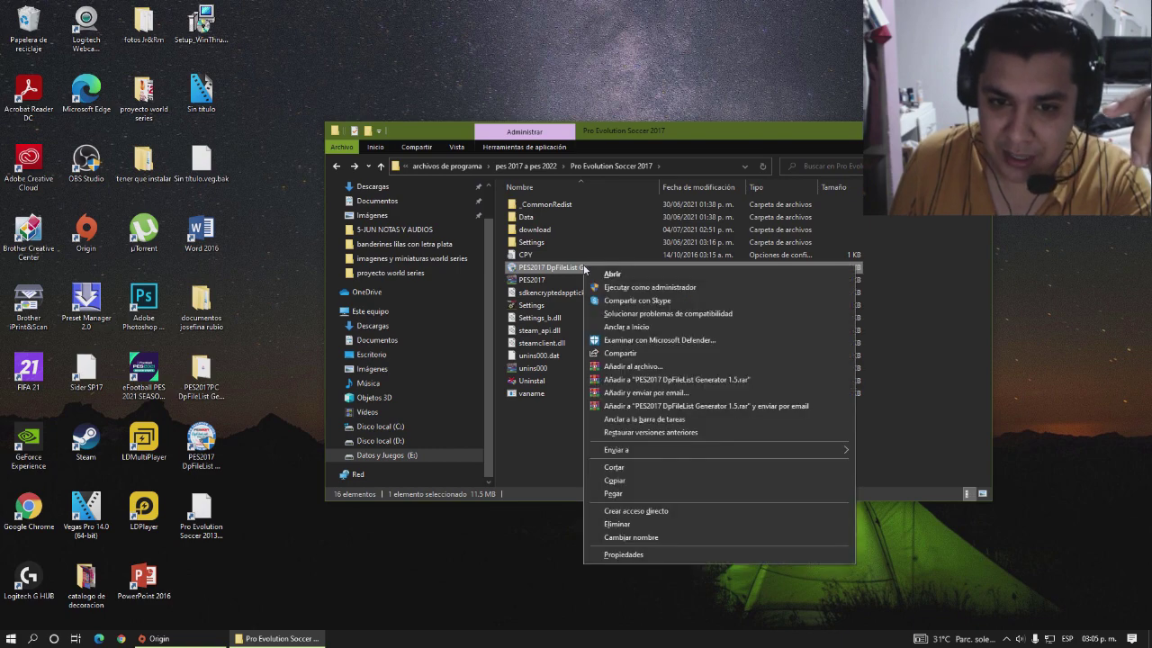
click(632, 288)
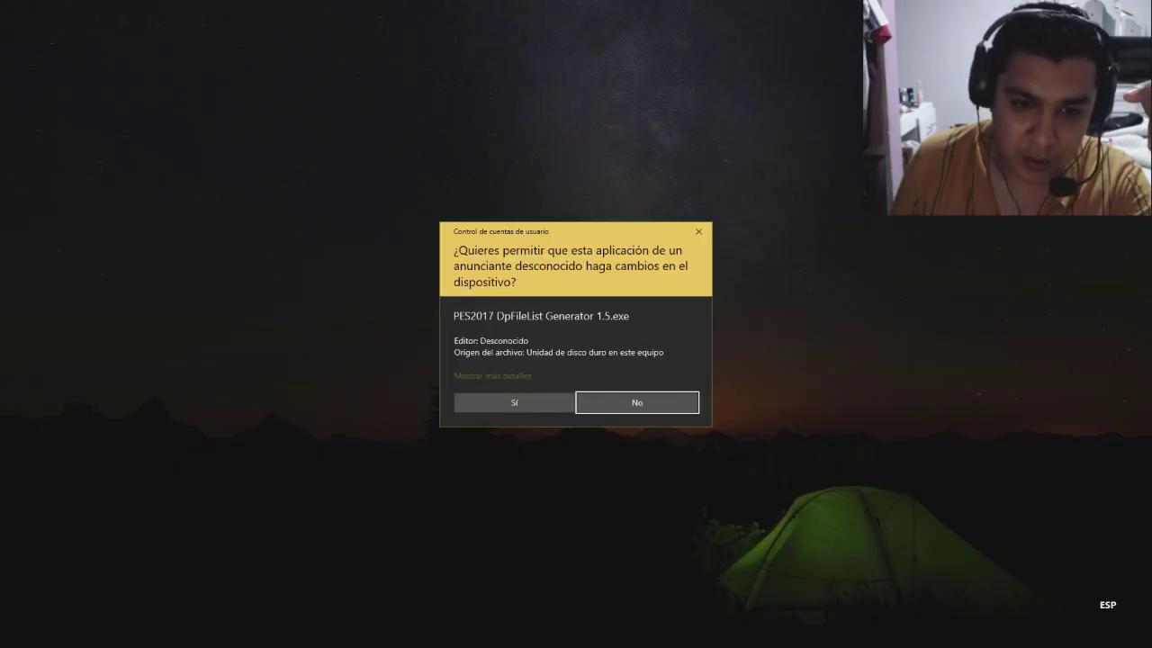
click(514, 402)
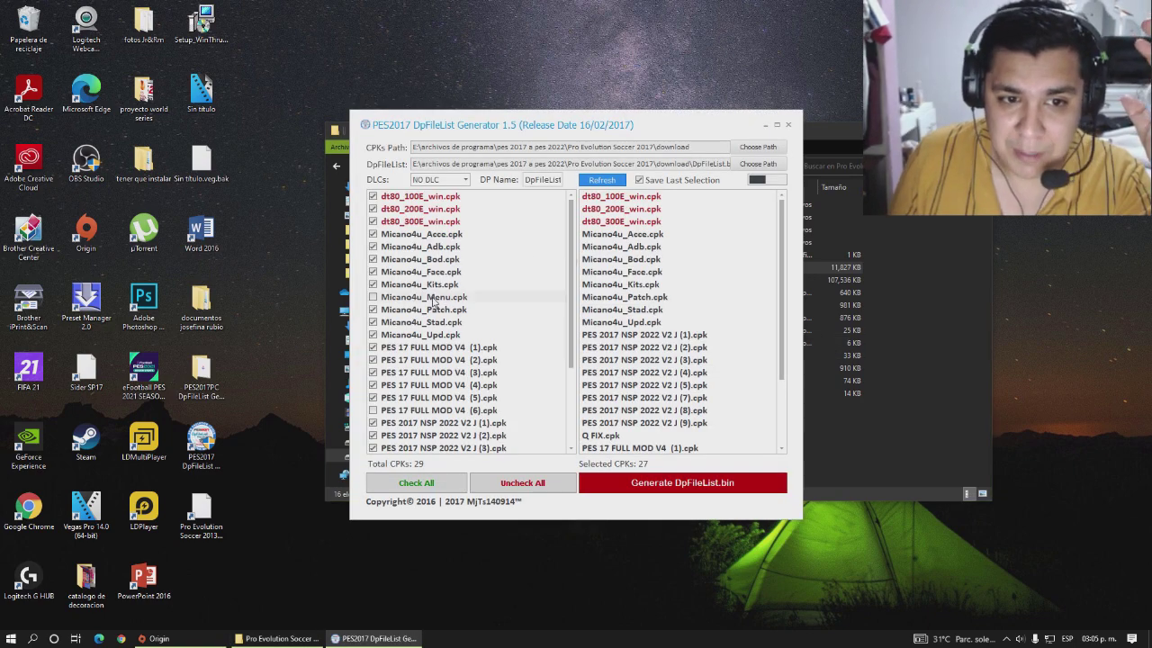
Deselect PES 17 FULL MOD V4 (1).cpk through (5).cpk in the CPK list, leaving Micano4u_Menu.cpk unselected
click(434, 299)
click(434, 300)
drag(570, 305, 573, 331)
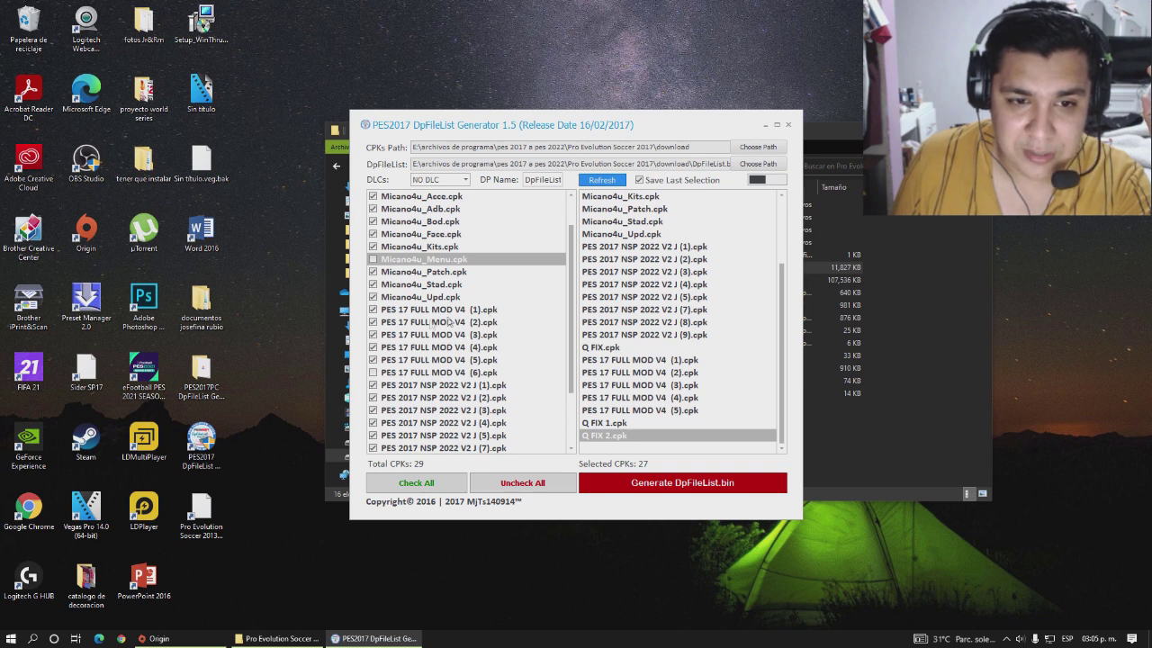
click(373, 311)
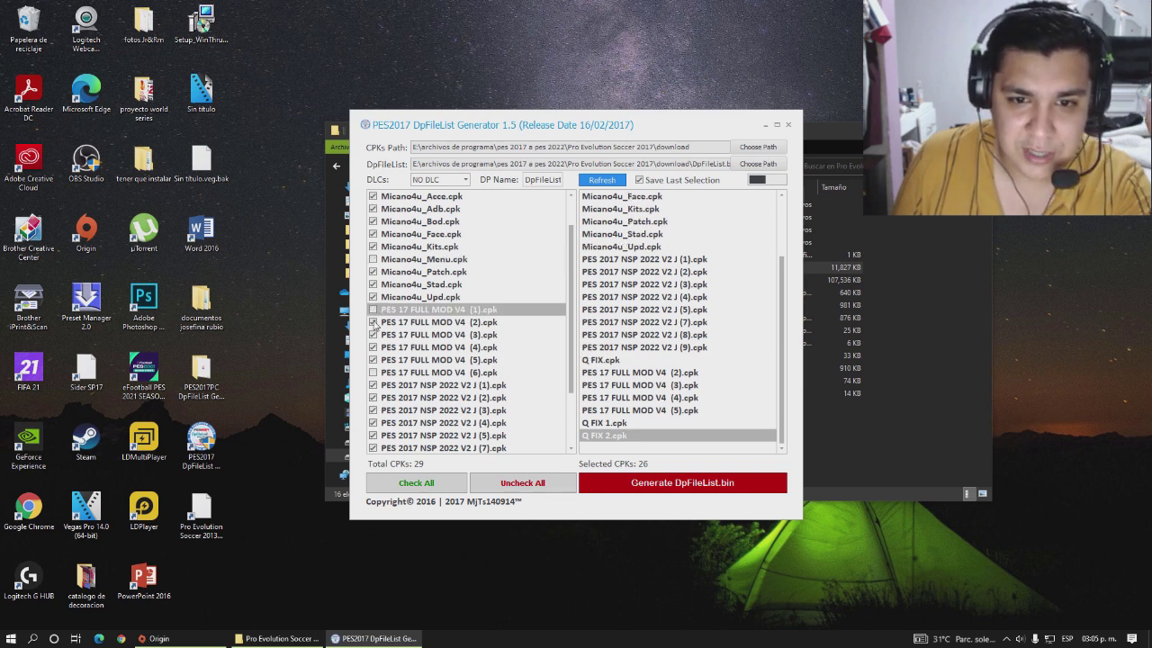
click(373, 322)
click(373, 335)
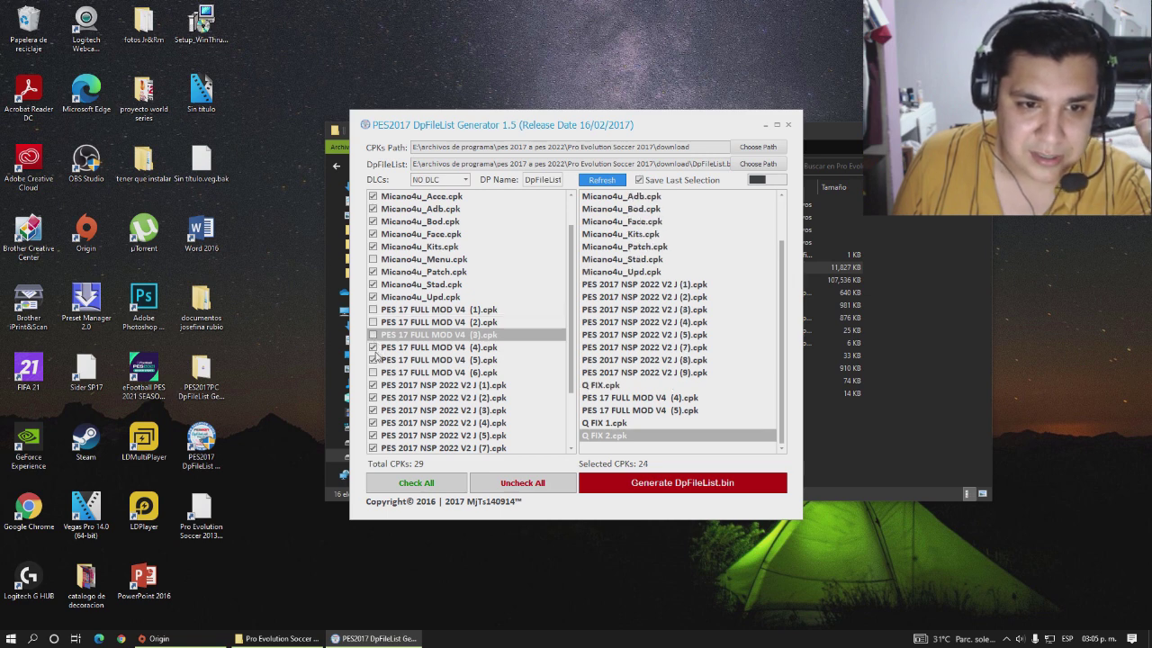
click(373, 348)
click(373, 360)
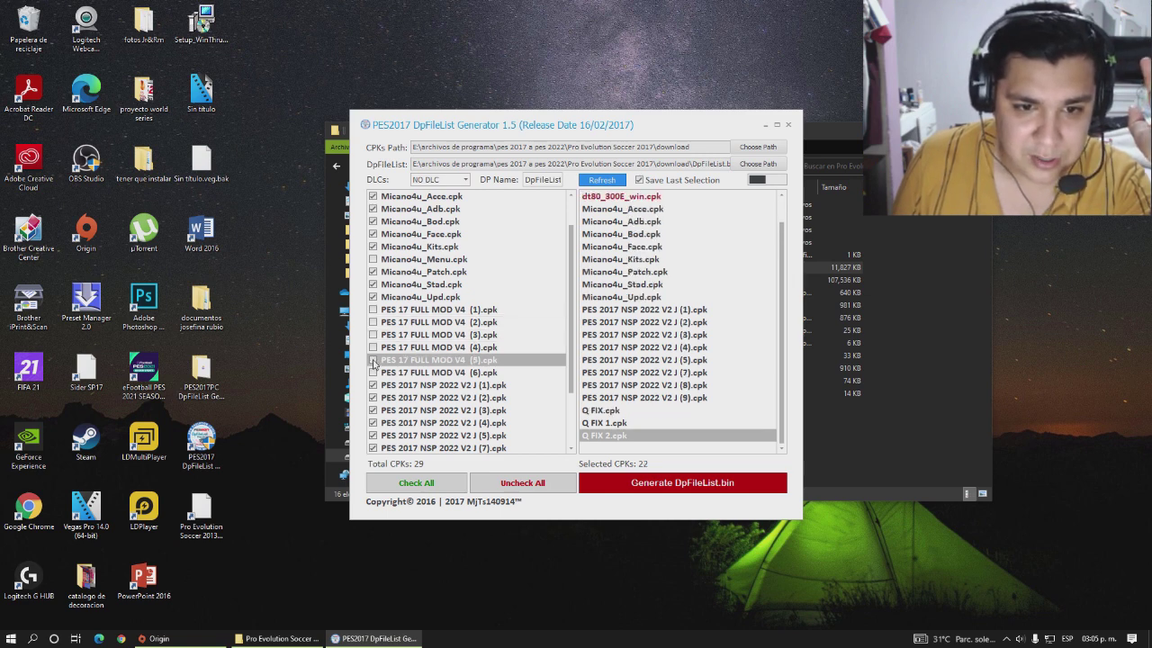
Select PES 17 FULL MOD V4 (1).cpk through (6).cpk one after another in numerical order
click(374, 311)
click(373, 322)
click(374, 335)
click(373, 347)
click(373, 360)
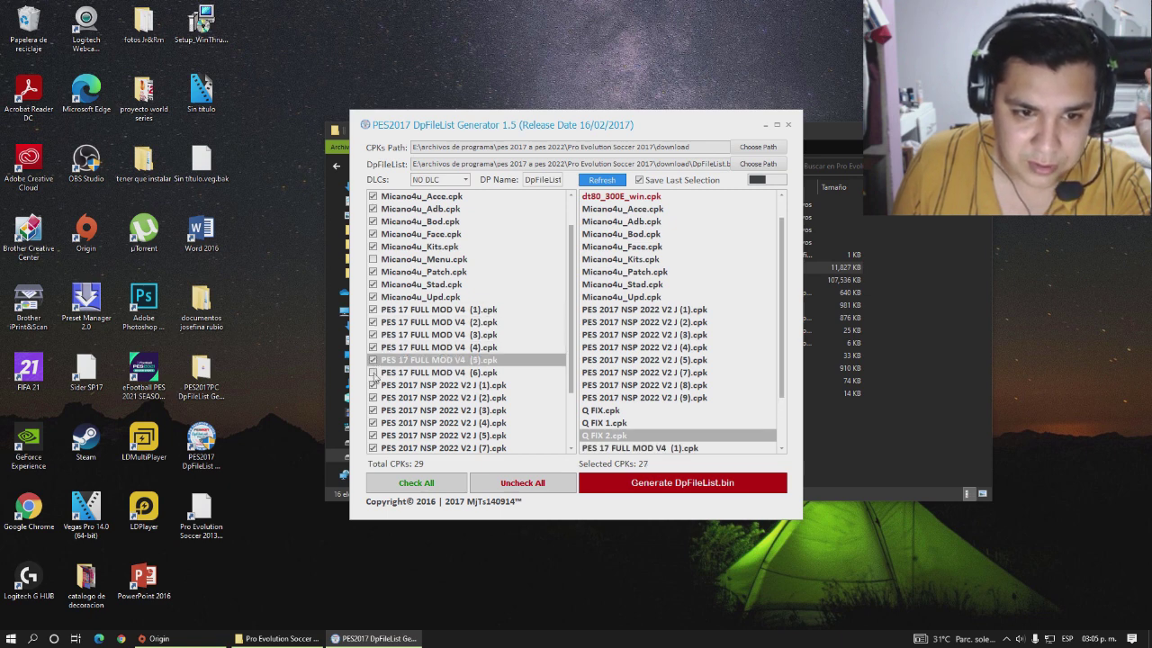
click(374, 372)
Deselect and reselect Q FIX 1.cpk and Q FIX 2.cpk to place them after the FULL MOD V4 files in the load order
scroll(540, 434, down, 2)
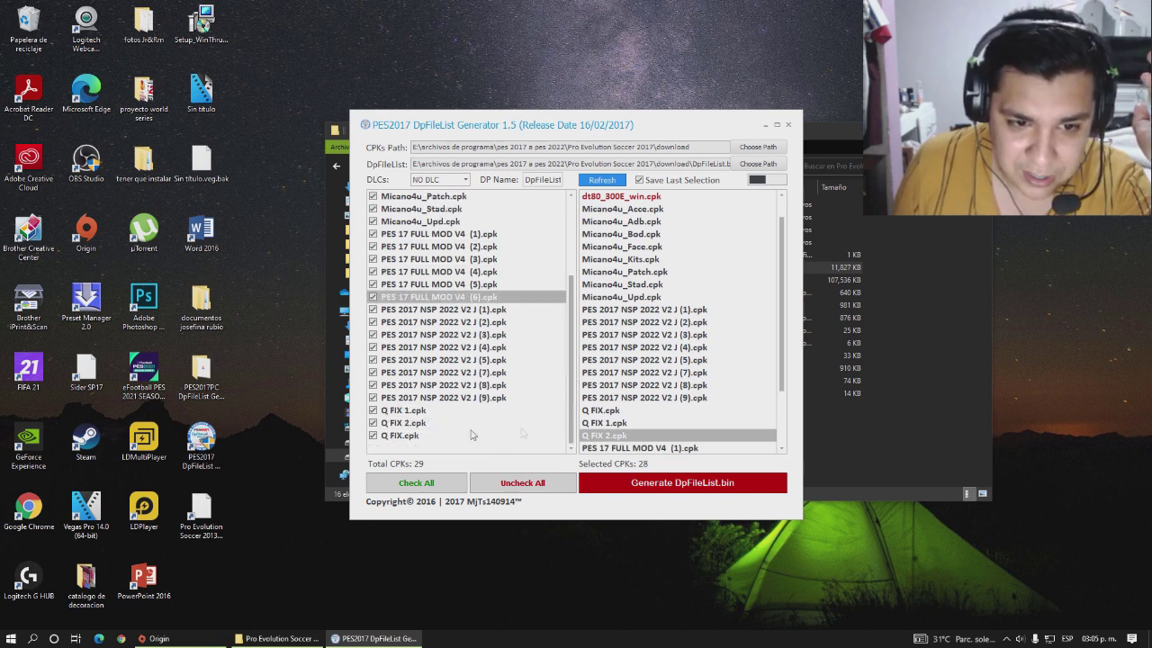
click(374, 411)
click(374, 423)
click(373, 423)
click(373, 410)
click(374, 423)
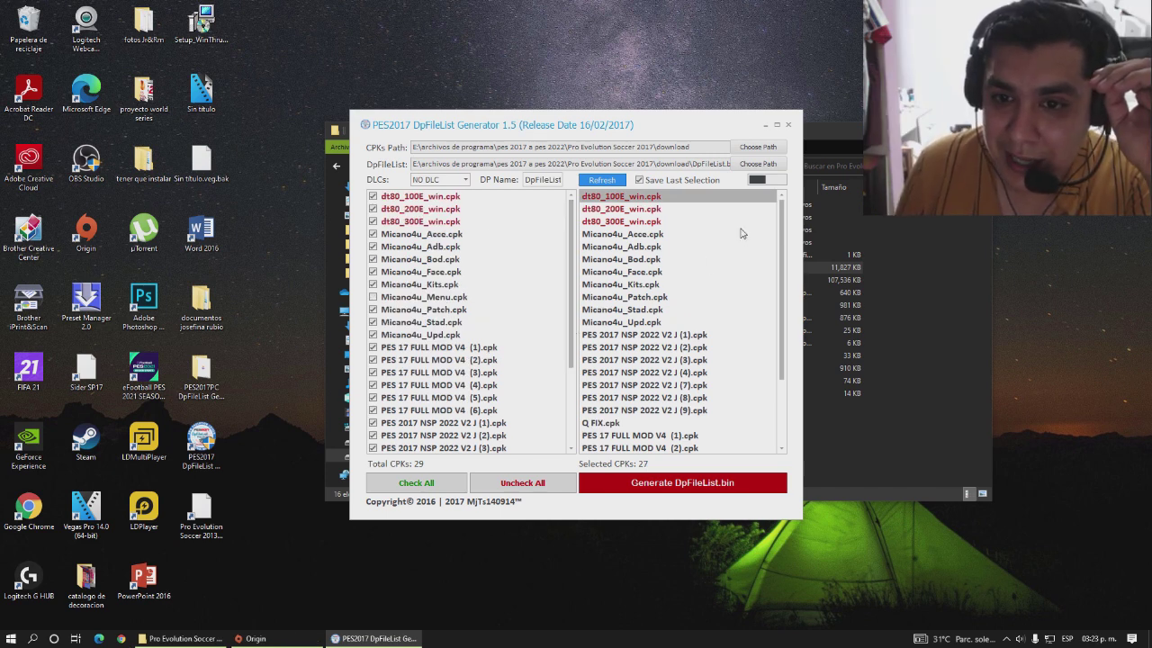
Review the available and selected CPK lists, checking the PES 2017 NSP 2022 V2 J (5).cpk entry and the order of the last files
mouse_move(781, 230)
mouse_down()
mouse_move(779, 327)
mouse_move(783, 235)
mouse_up()
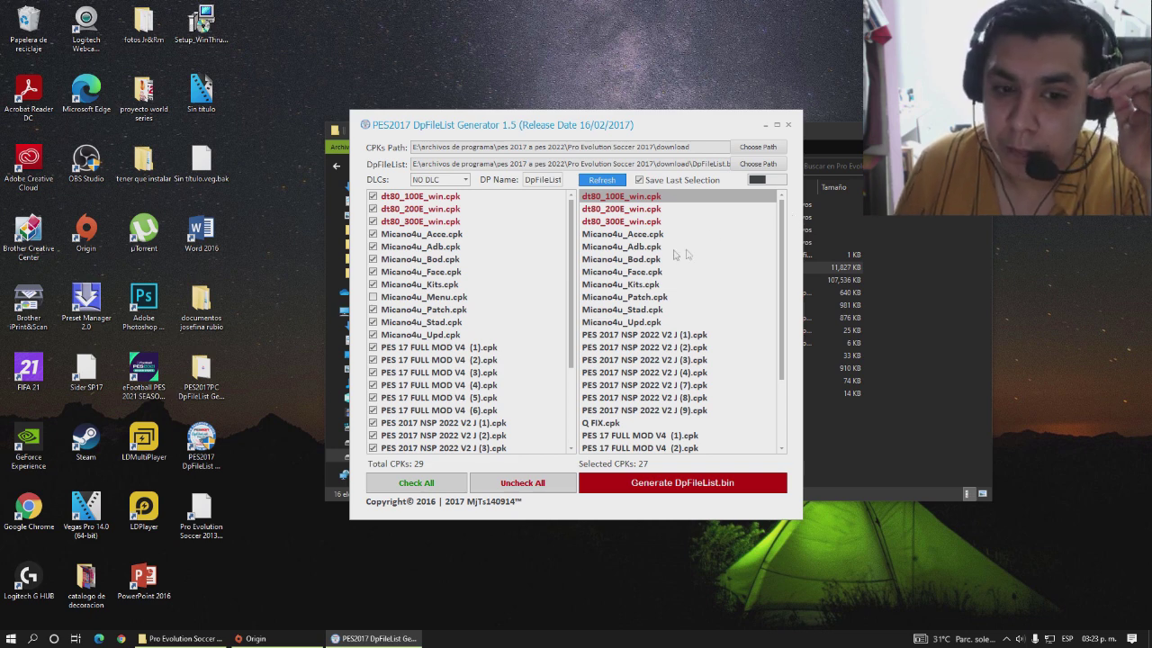
drag(574, 329, 576, 358)
scroll(573, 360, down, 2)
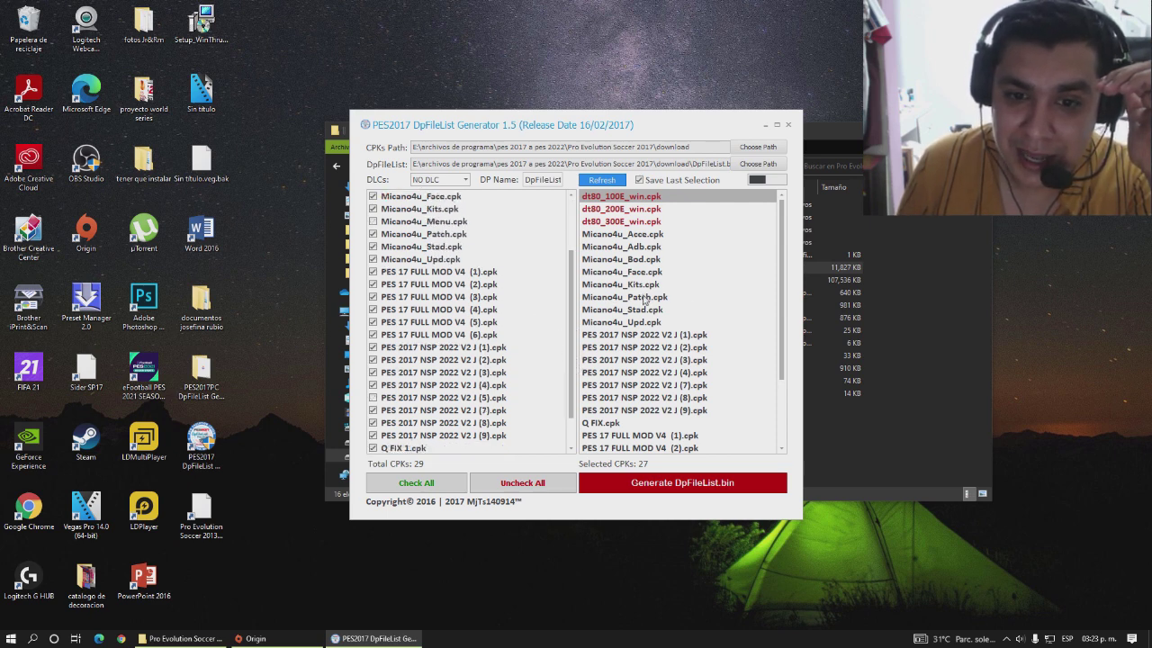
scroll(782, 351, down, 1)
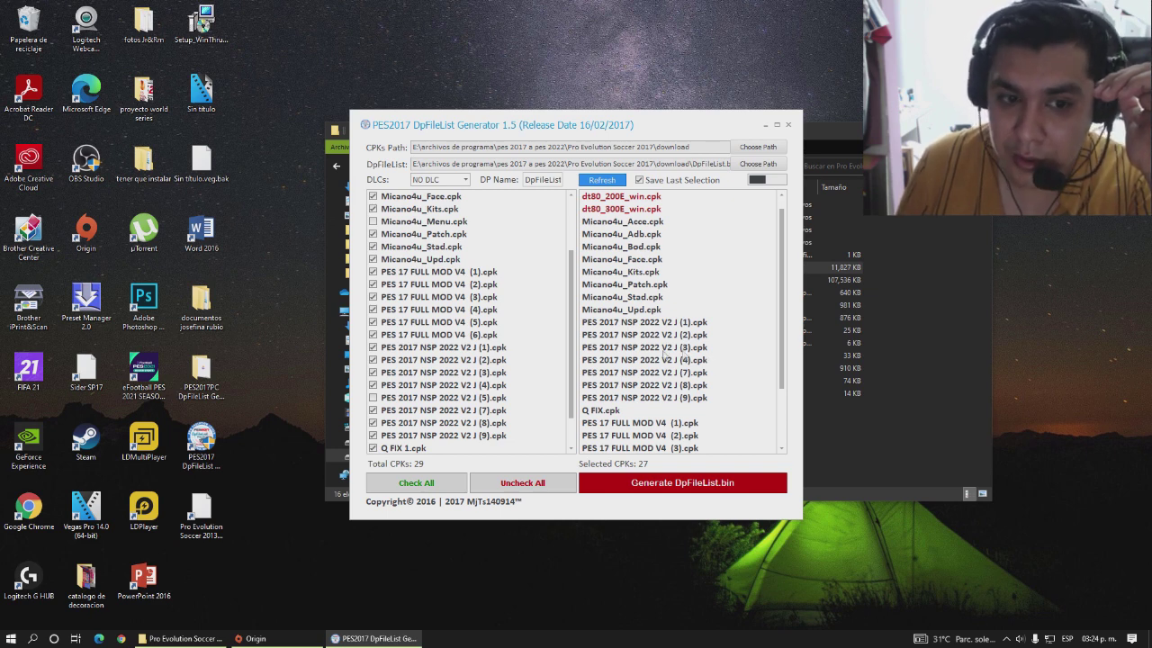
click(373, 399)
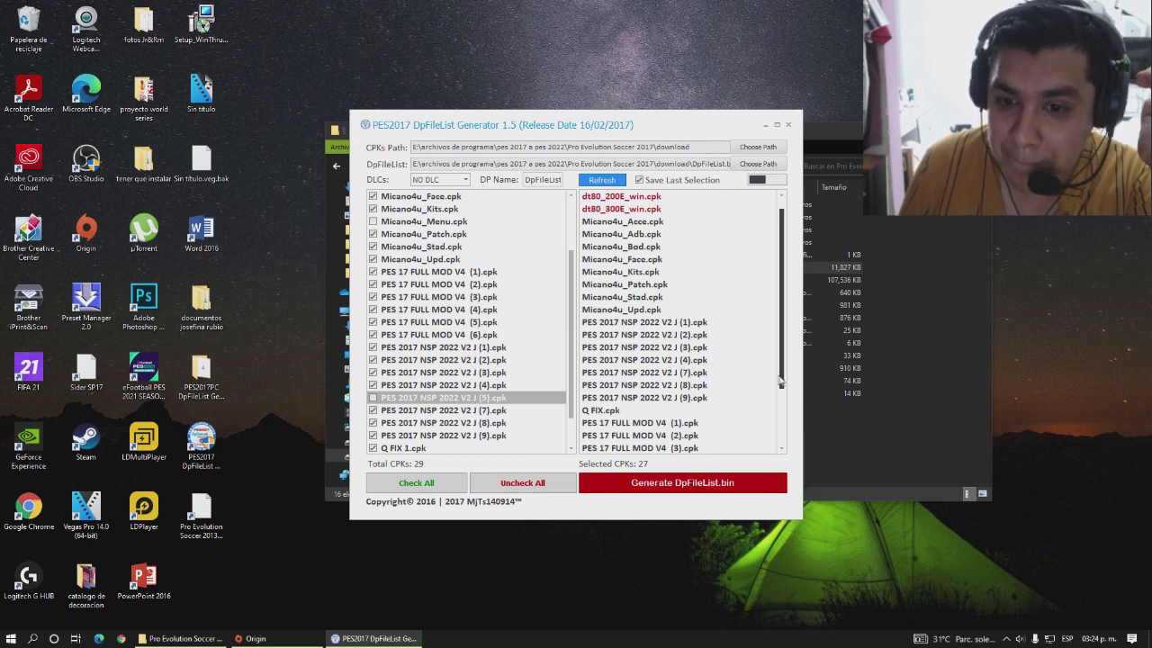
drag(781, 382, 782, 416)
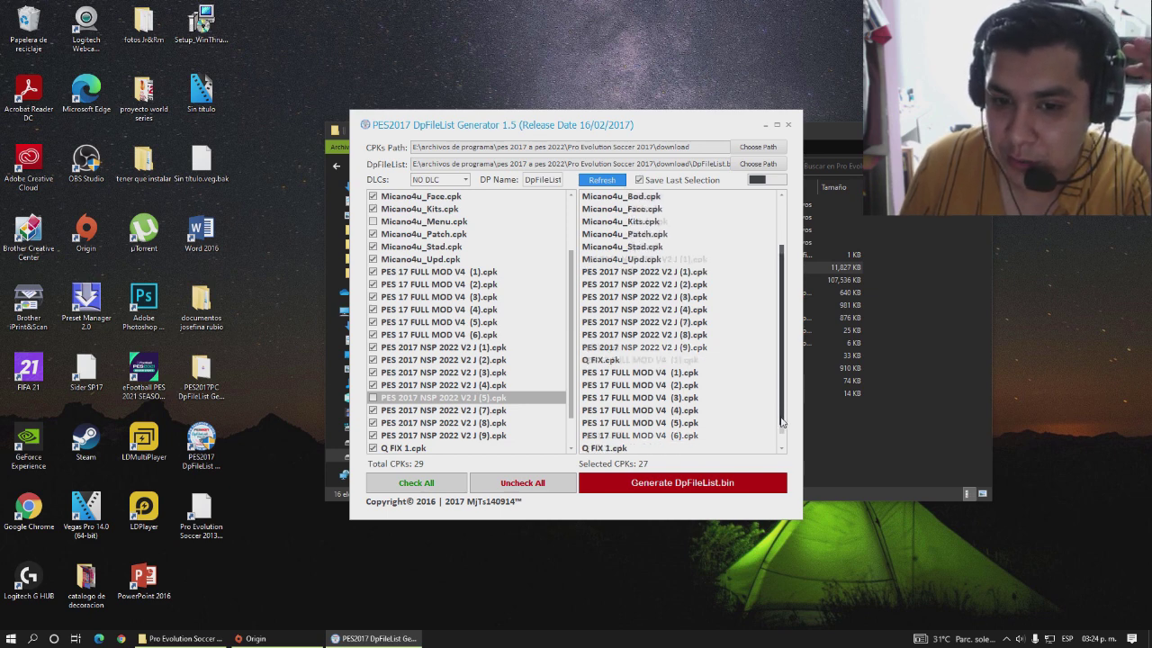
drag(781, 360, 781, 378)
Generate DpFileList.bin from the selected CPK files and close the generator
click(710, 491)
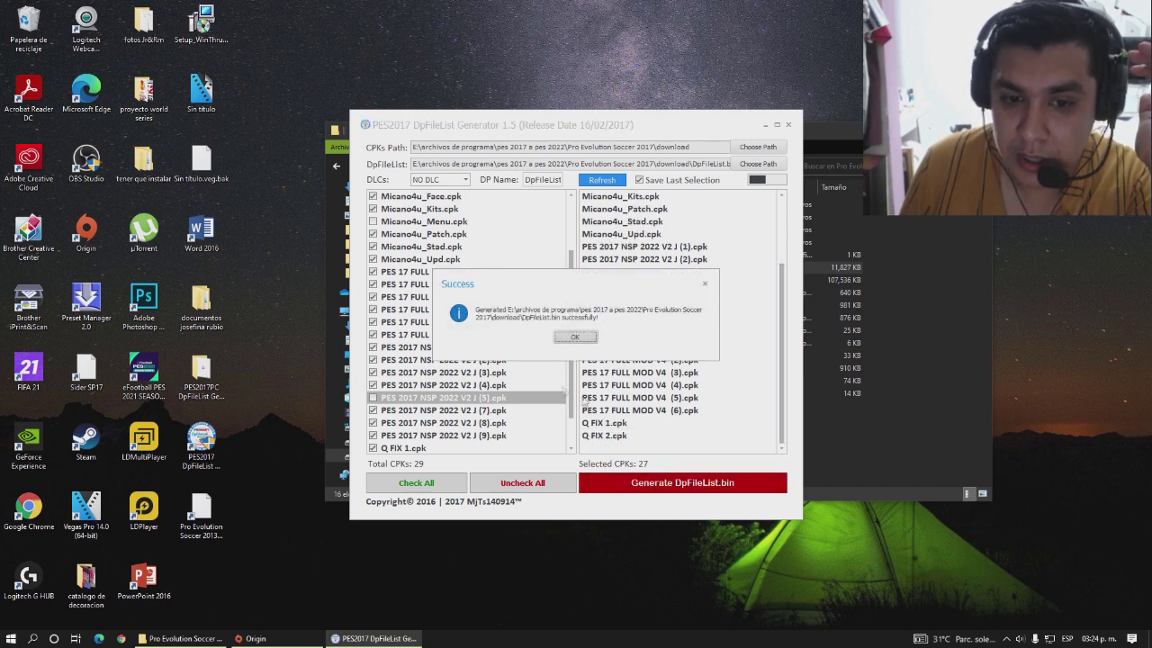
click(586, 337)
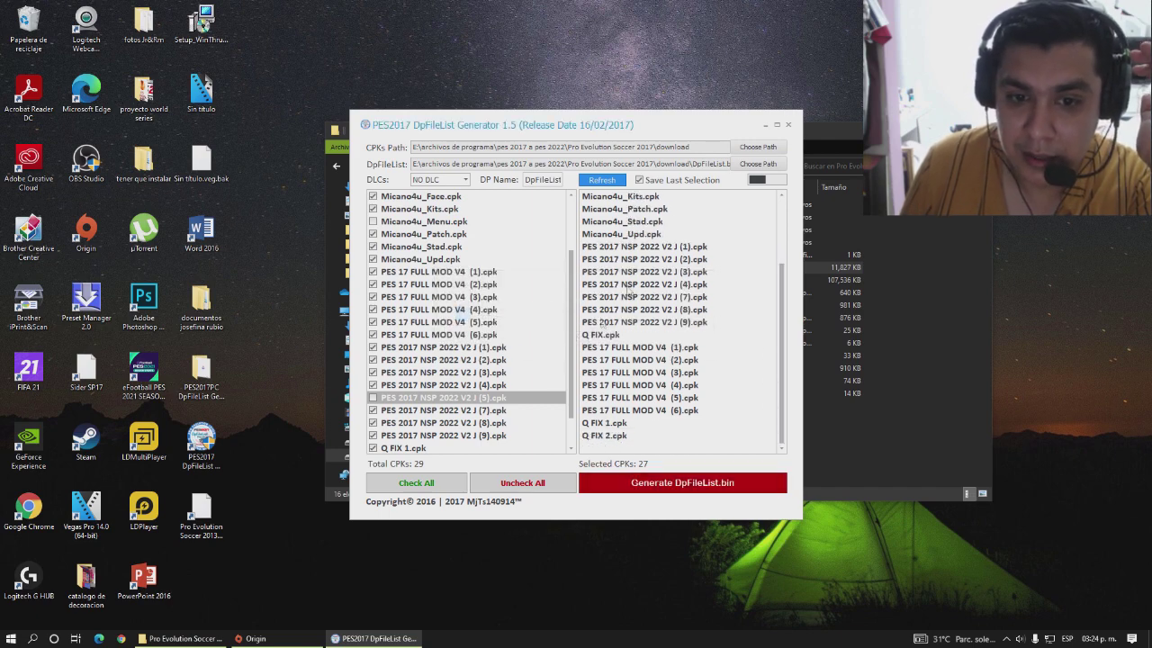
click(788, 125)
Run the PES2017 application as administrator and proceed past the game's title screen
right_click(543, 281)
click(595, 301)
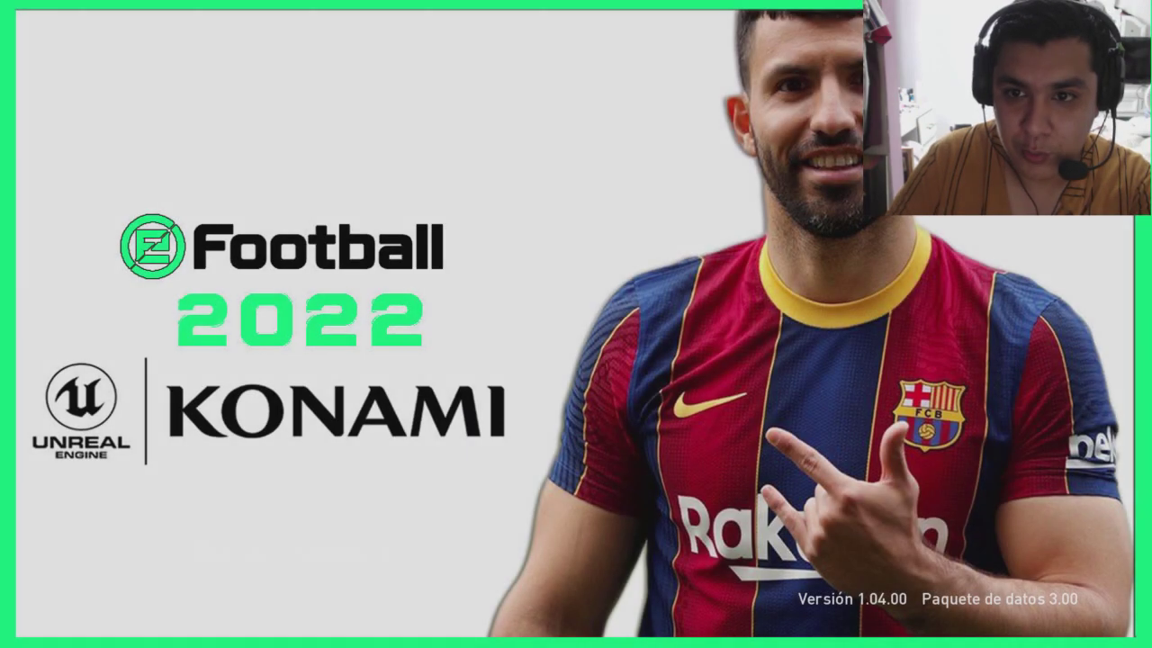
key(Return)
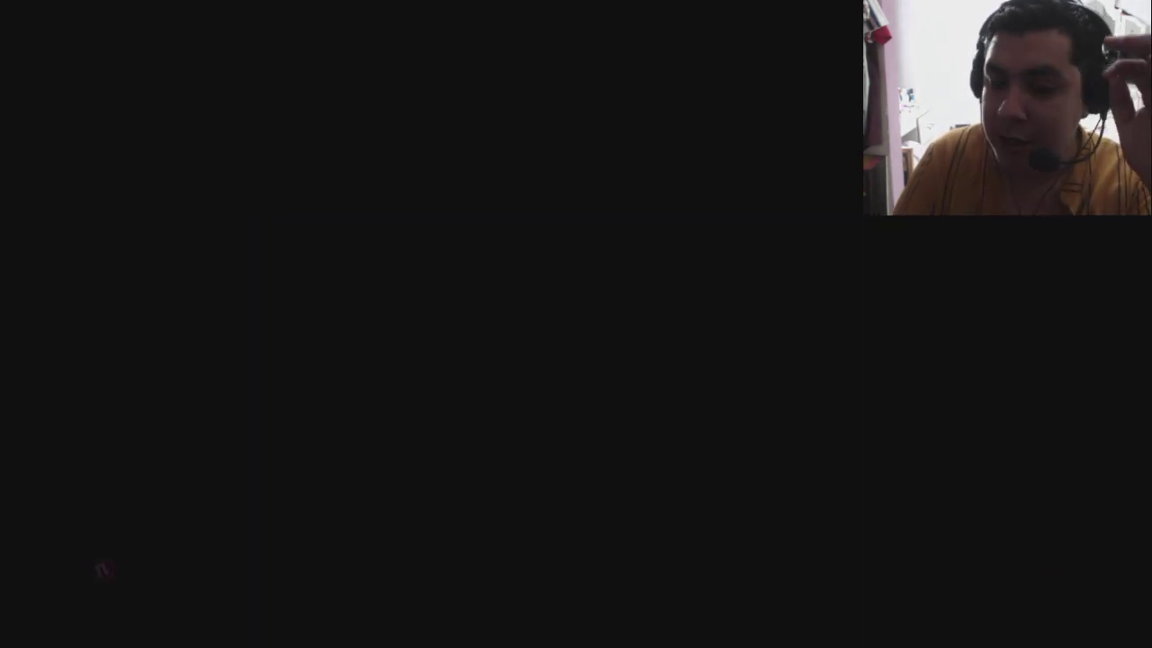
key(Return)
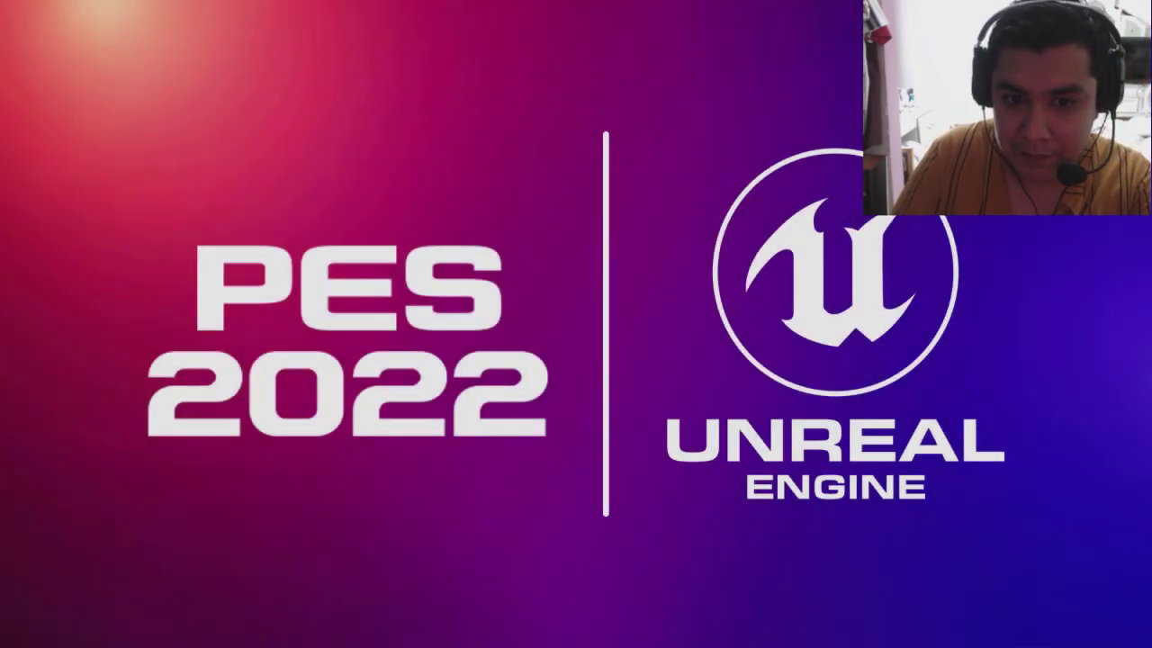